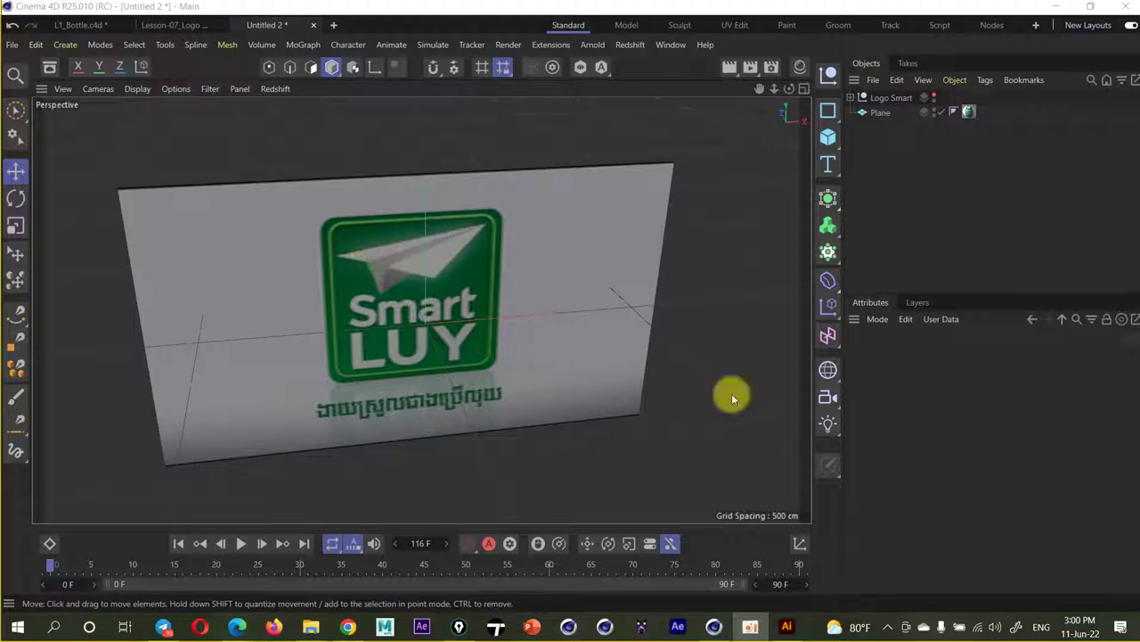
Add Plane.1 with 1 width segment, make it editable, and enter Points mode
{"action": "left_click", "coordinate": [828, 136]}
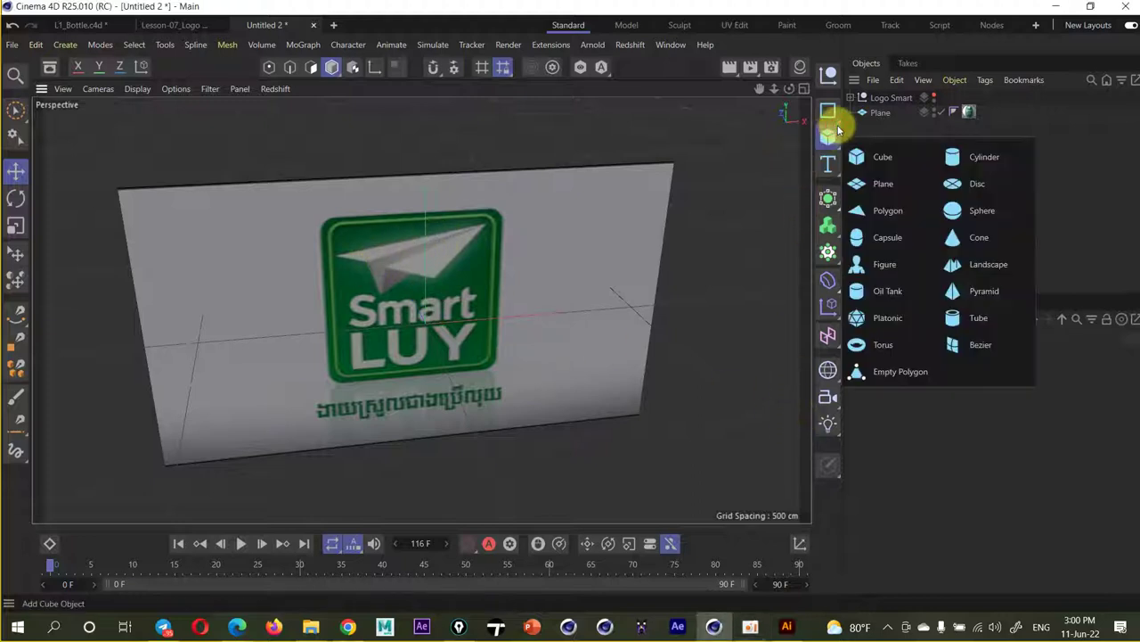
{"action": "left_click", "coordinate": [869, 185]}
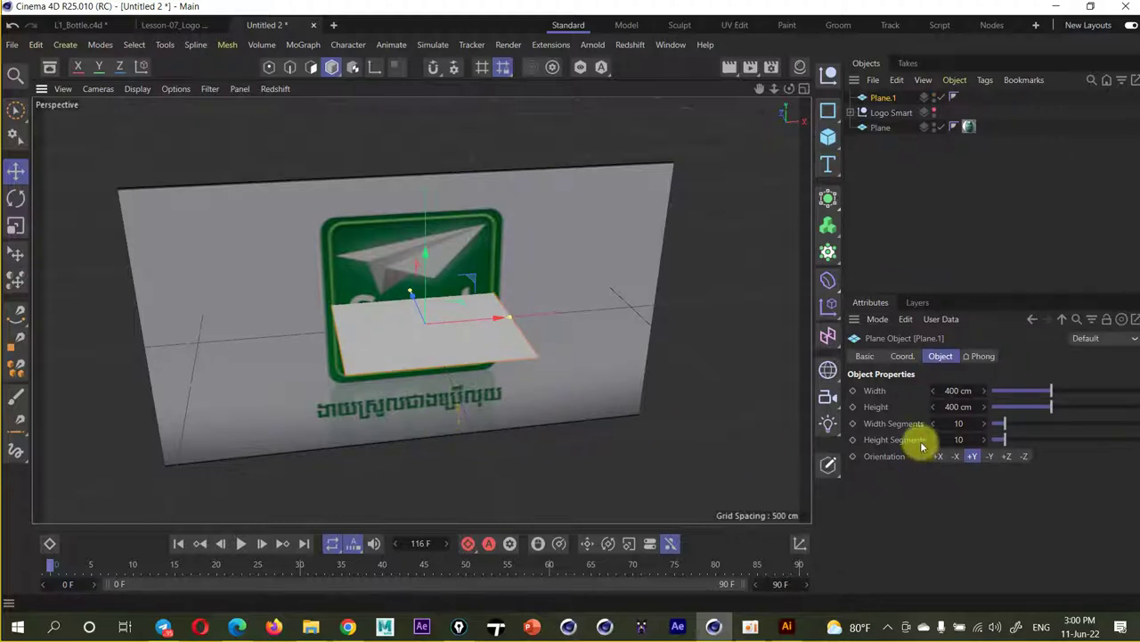
{"action": "left_click_drag", "start_coordinate": [958, 423], "coordinate": [961, 437]}
{"action": "key", "text": "c"}
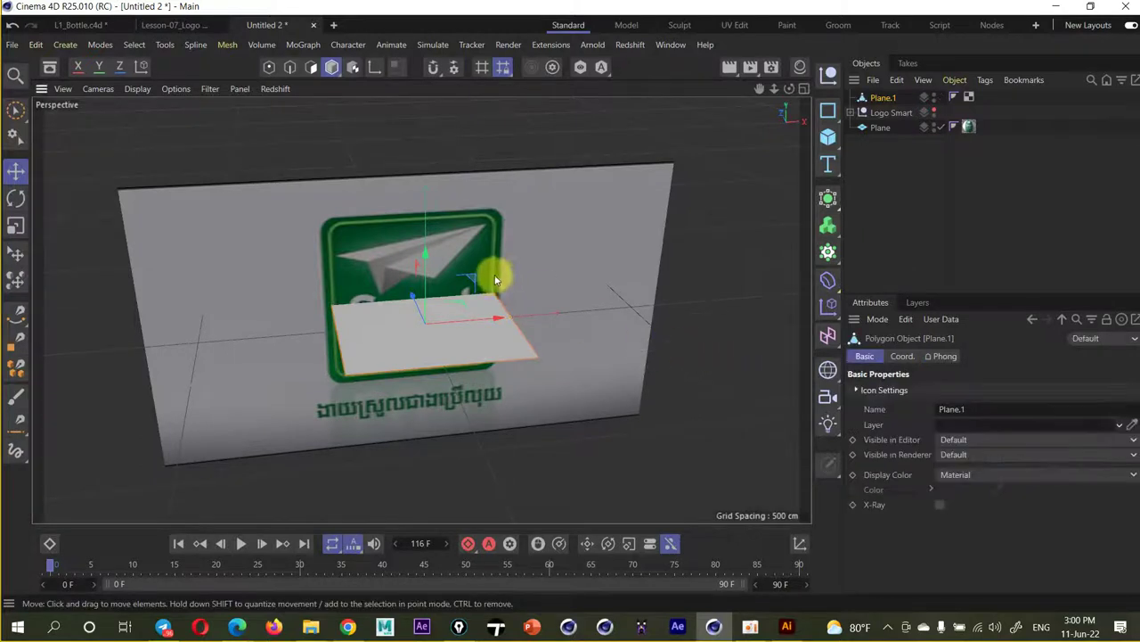
{"action": "left_click_drag", "start_coordinate": [496, 279], "coordinate": [509, 389], "text": "alt"}
{"action": "mouse_move", "coordinate": [378, 297]}
{"action": "left_mouse_down", "text": "alt"}
{"action": "mouse_move", "coordinate": [448, 351]}
{"action": "mouse_move", "coordinate": [535, 374]}
{"action": "left_mouse_up", "text": "alt"}
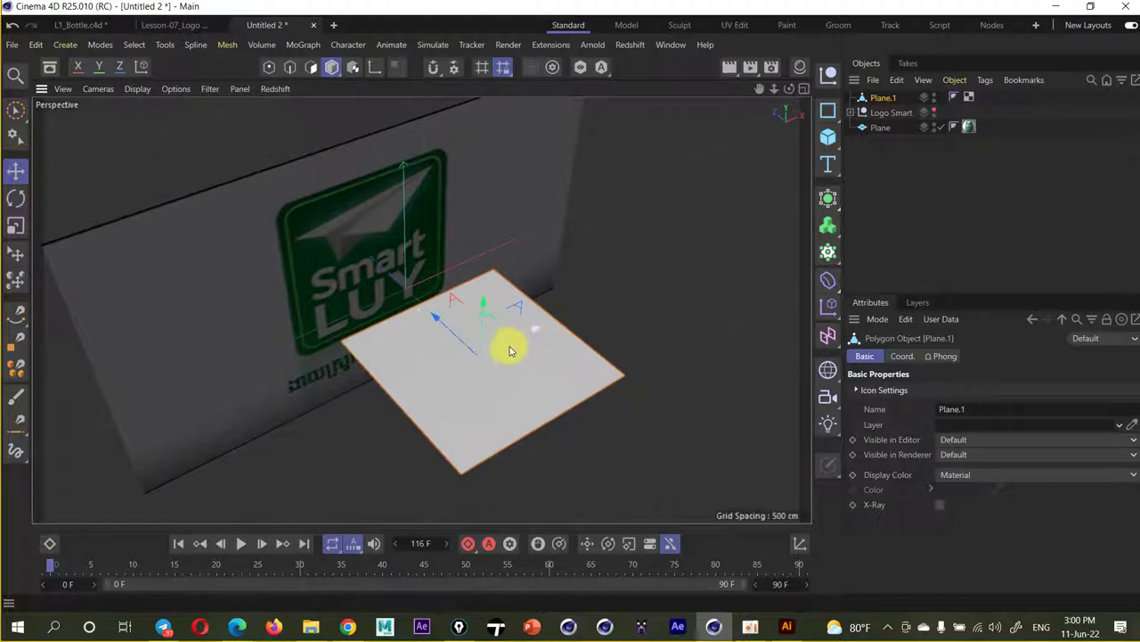
{"action": "left_click", "coordinate": [265, 68]}
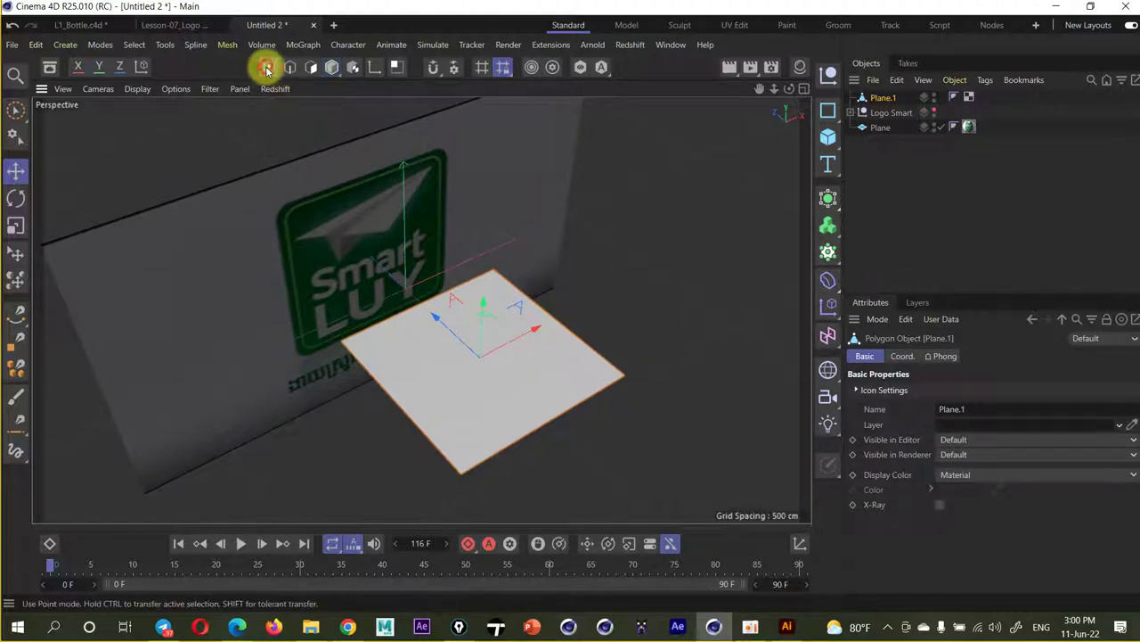
Loop-cut Plane.1 at a 50% offset, then switch to Move in Edge mode
{"action": "right_click", "coordinate": [434, 350]}
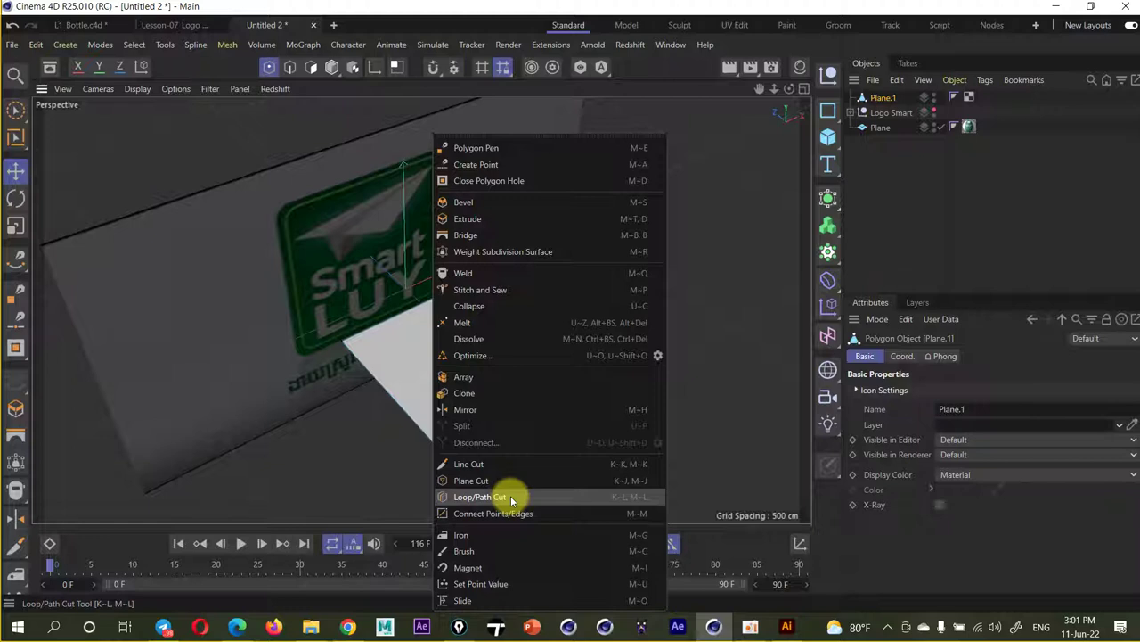
{"action": "left_click", "coordinate": [512, 496]}
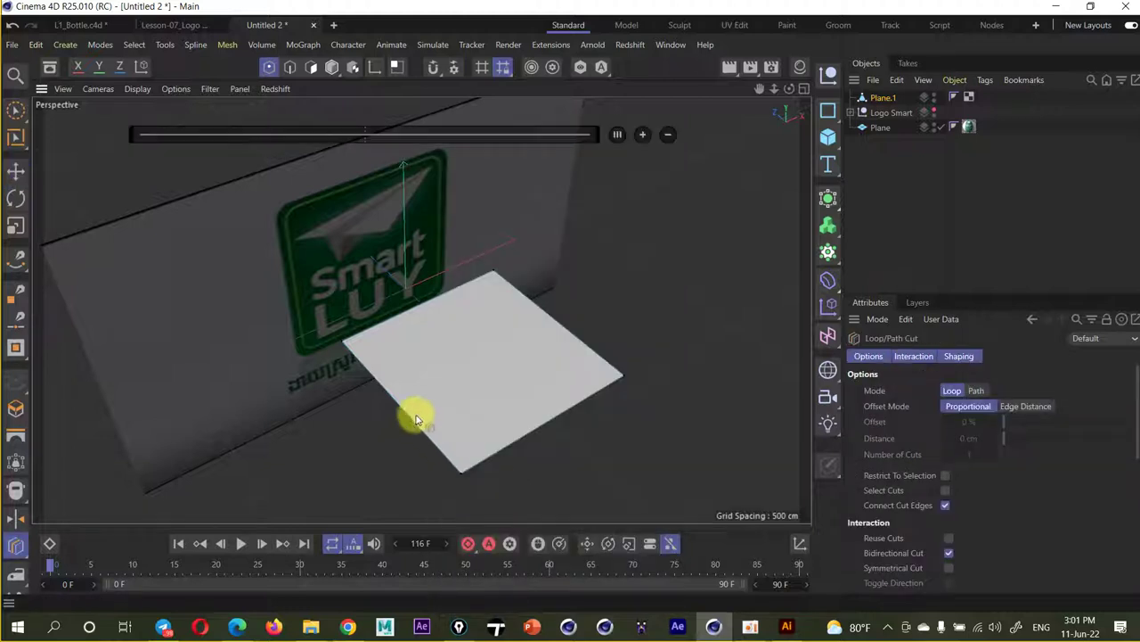
{"action": "left_click", "coordinate": [395, 397]}
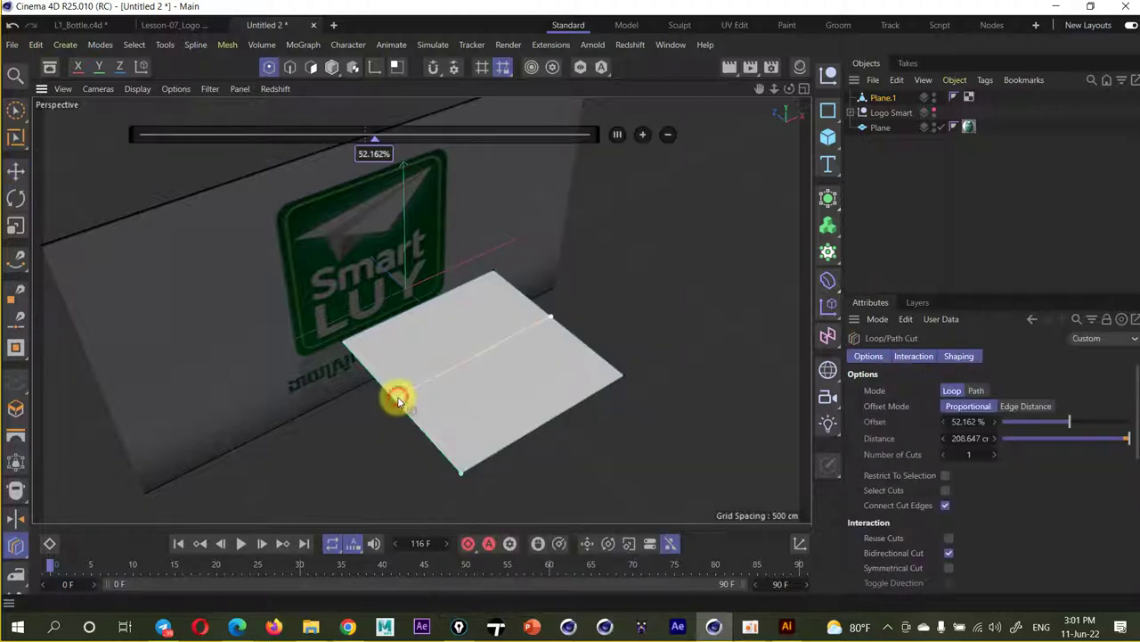
{"action": "double_click", "coordinate": [374, 153]}
{"action": "type", "text": "50"}
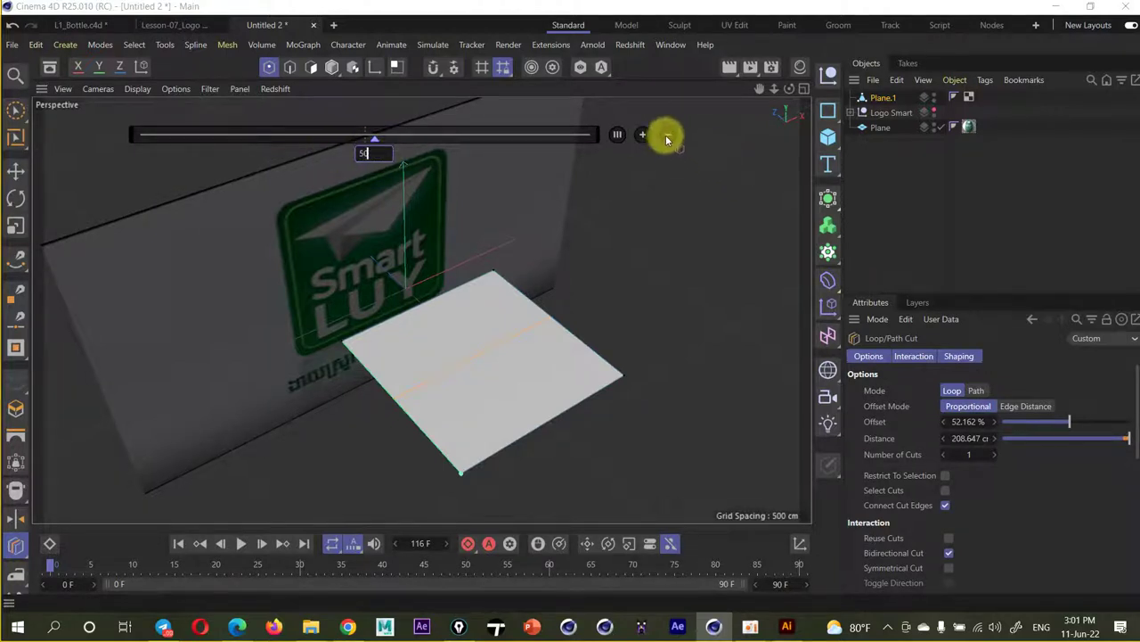
{"action": "key", "text": "Return"}
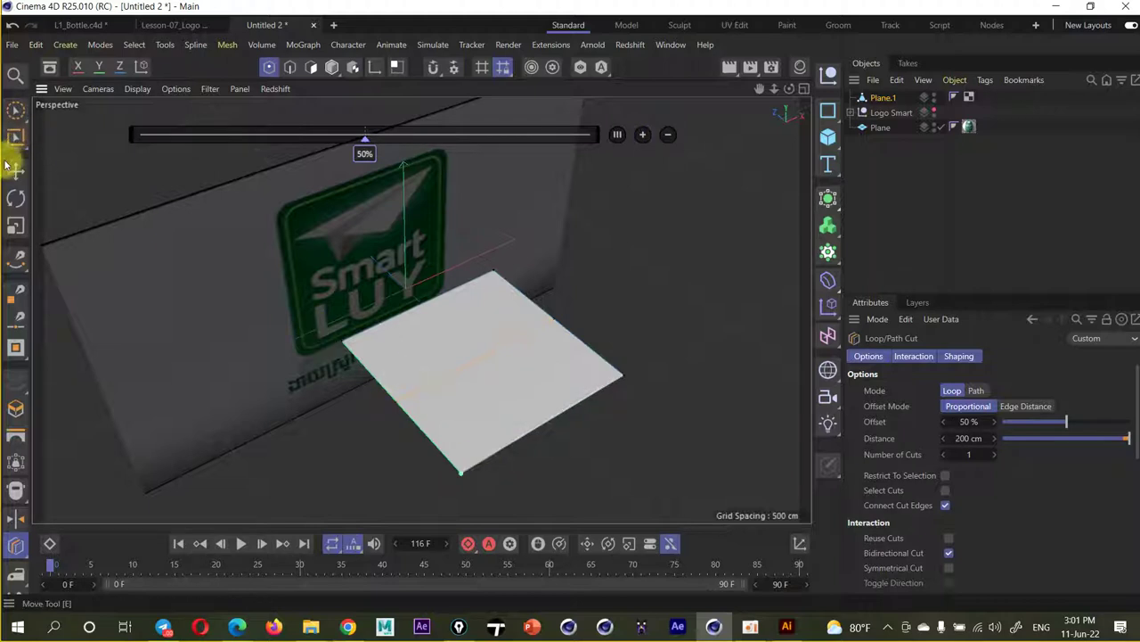
{"action": "left_click", "coordinate": [15, 171]}
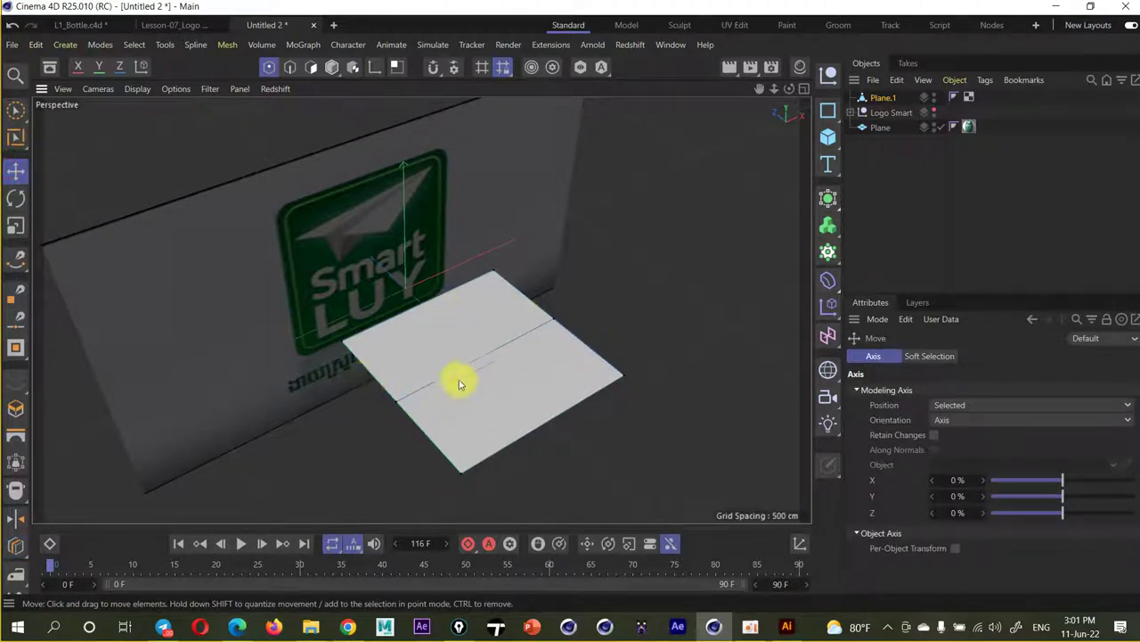
{"action": "left_click", "coordinate": [290, 67]}
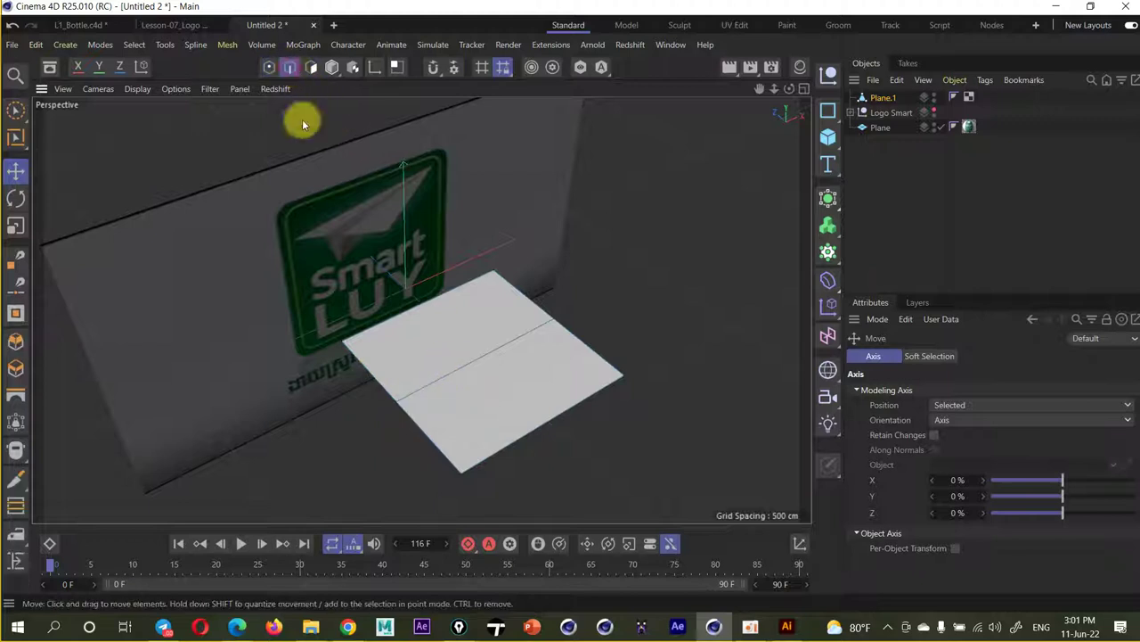
Select the middle cut edge and try bevelling it into two edges
{"action": "left_click", "coordinate": [457, 374]}
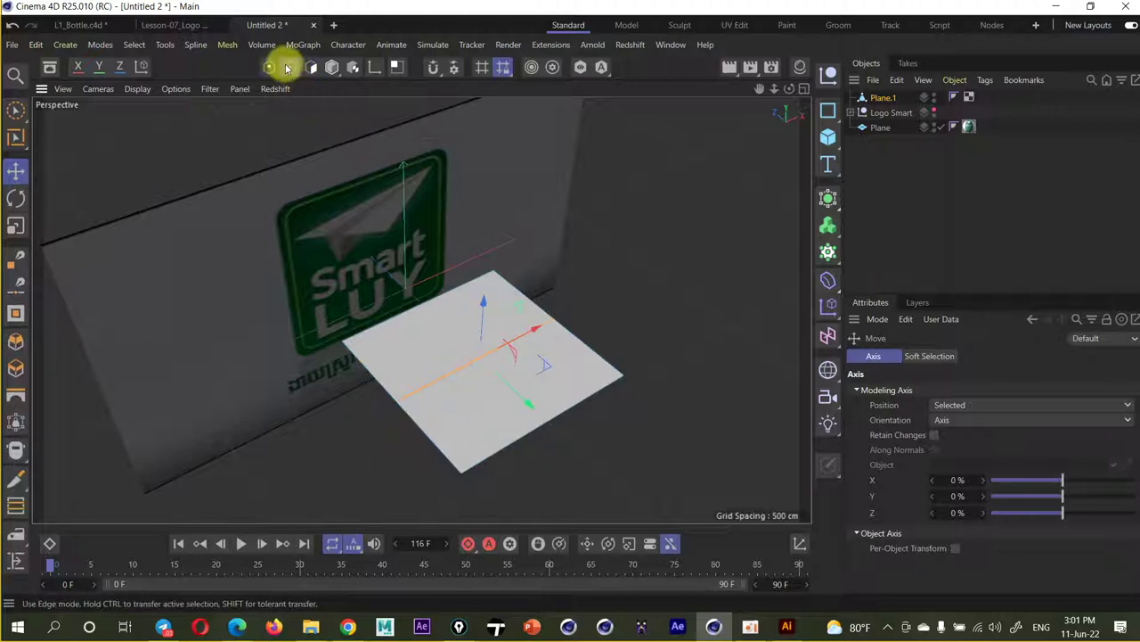
{"action": "right_click", "coordinate": [453, 374]}
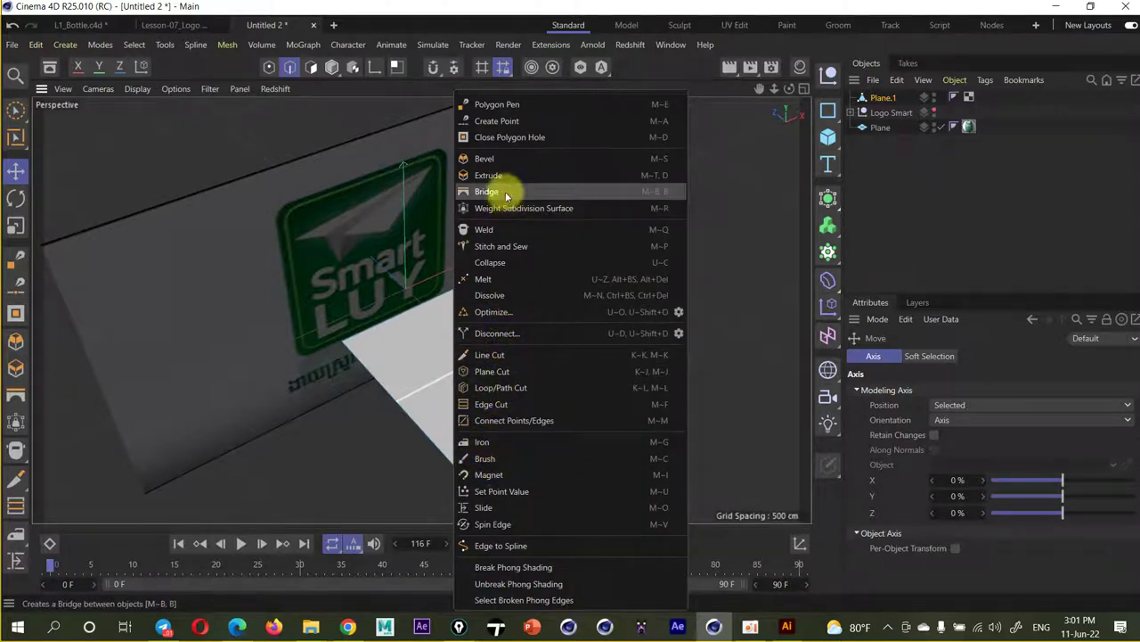
{"action": "left_click", "coordinate": [501, 156]}
{"action": "mouse_move", "coordinate": [522, 347]}
{"action": "left_mouse_down"}
{"action": "mouse_move", "coordinate": [558, 356]}
{"action": "mouse_move", "coordinate": [544, 368]}
{"action": "left_mouse_up"}
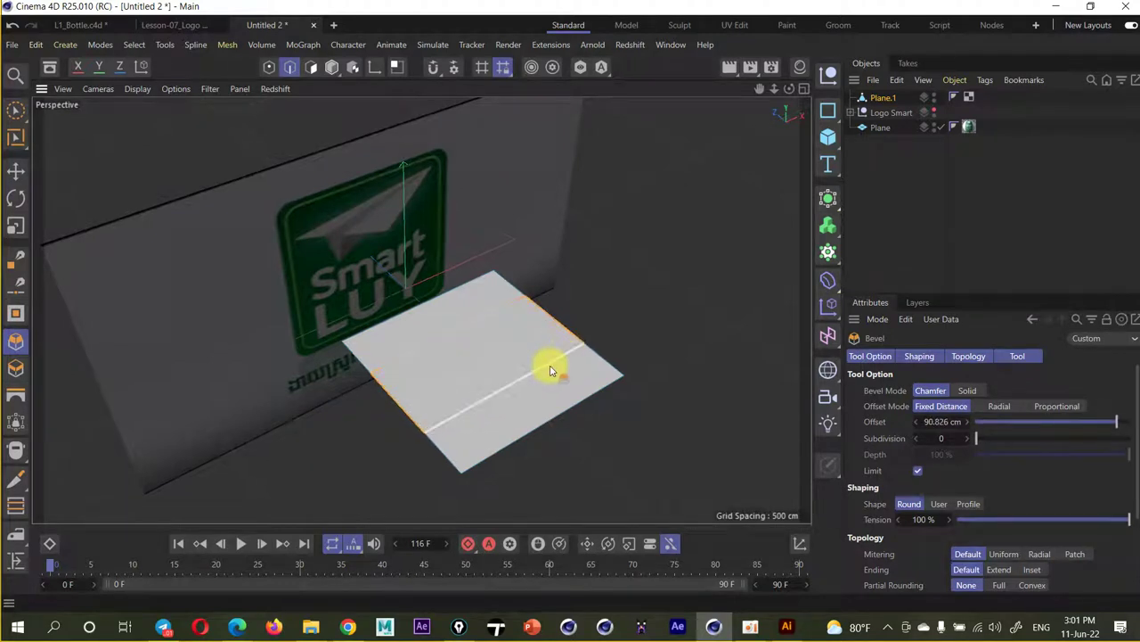
Select a point on the plane's far edge and scale it to reshape the plane
{"action": "left_click", "coordinate": [270, 69]}
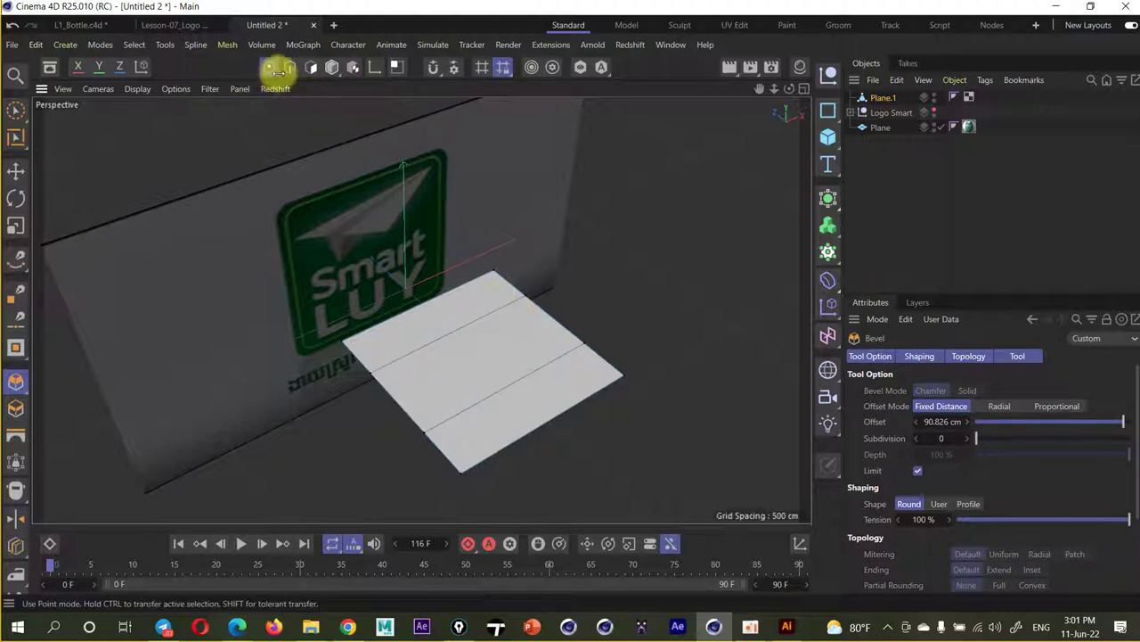
{"action": "left_click", "coordinate": [23, 111]}
{"action": "left_click", "coordinate": [526, 304]}
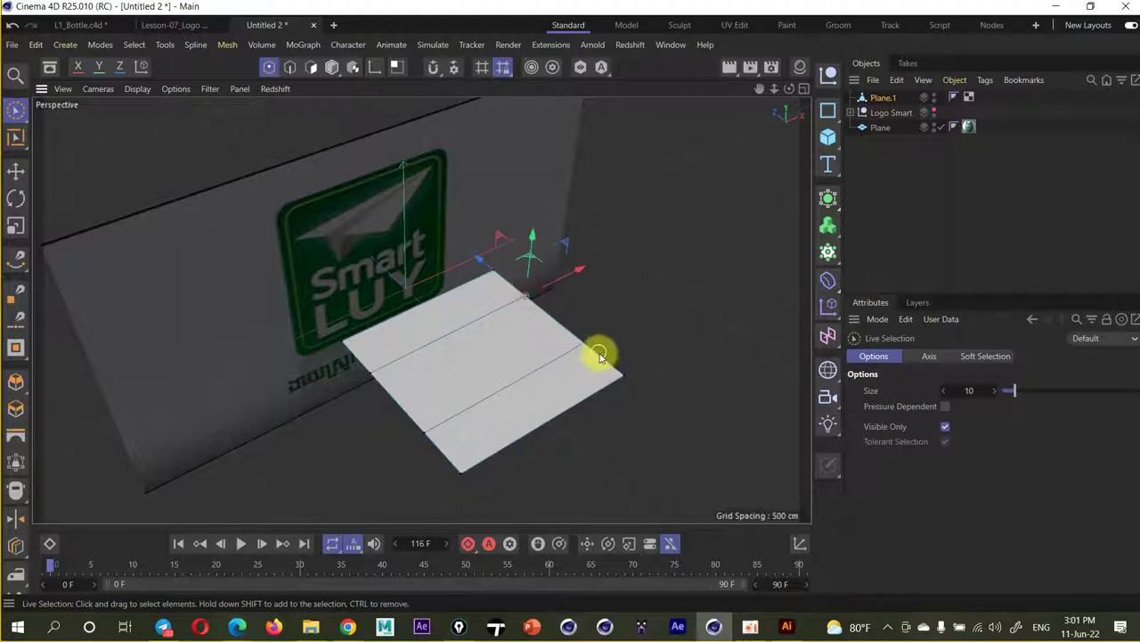
{"action": "key", "text": "t"}
{"action": "left_click_drag", "start_coordinate": [502, 278], "coordinate": [547, 321]}
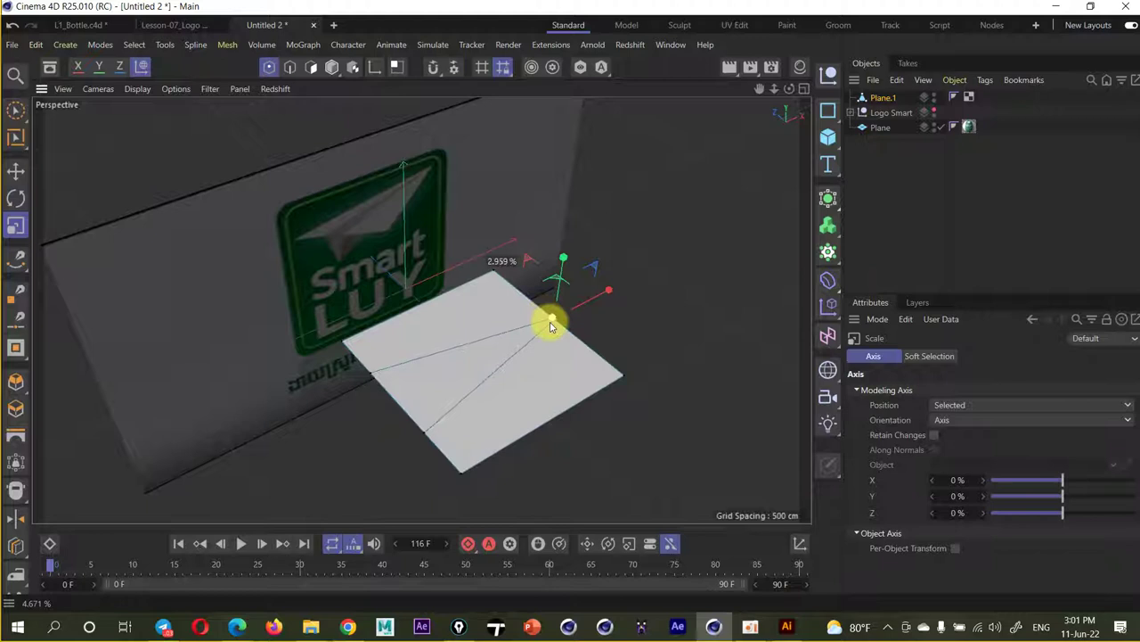
{"action": "left_click_drag", "start_coordinate": [548, 320], "coordinate": [548, 321]}
Undo the point scale and bevel back to the single cut, then restart Bevel in Edge mode
{"action": "key", "text": "ctrl+z"}
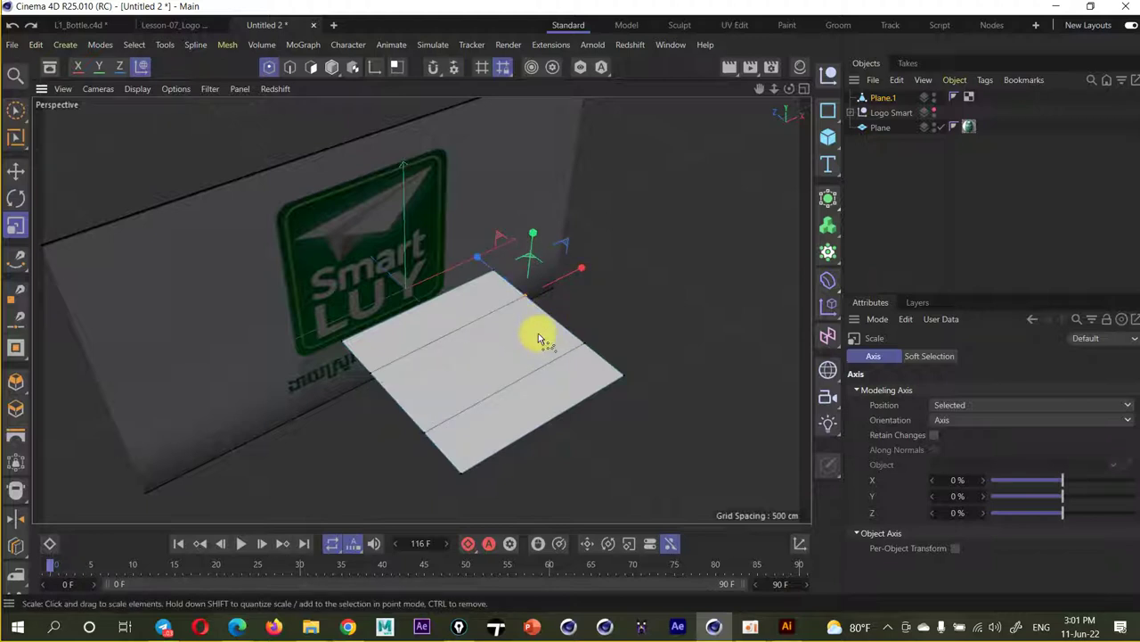
{"action": "key", "text": "ctrl+z"}
{"action": "left_click", "coordinate": [290, 68]}
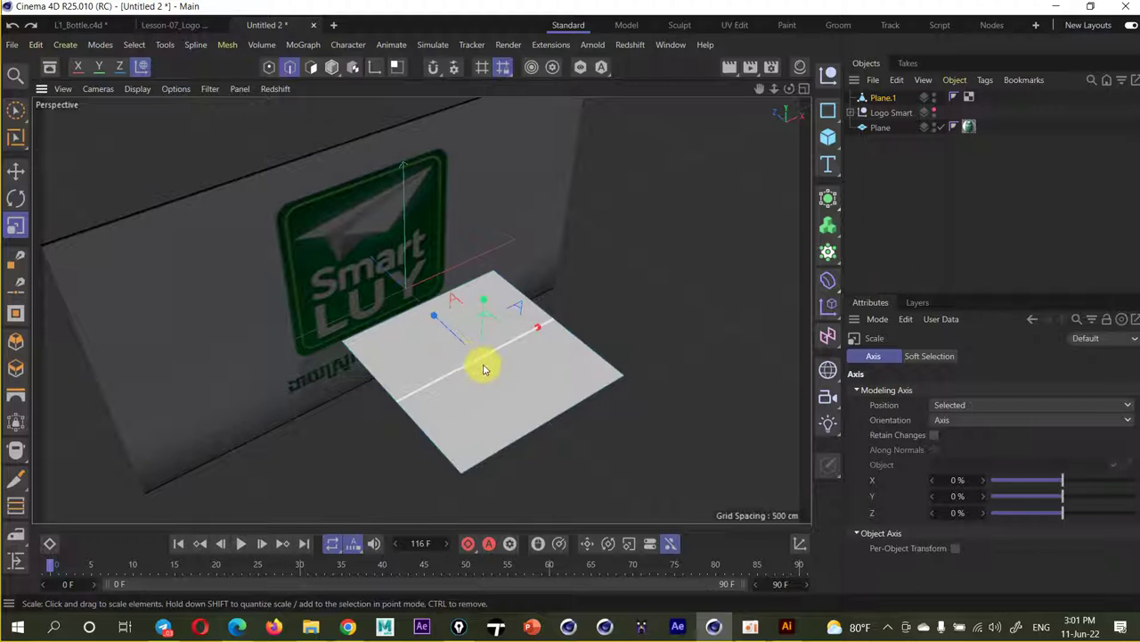
{"action": "right_click", "coordinate": [484, 371]}
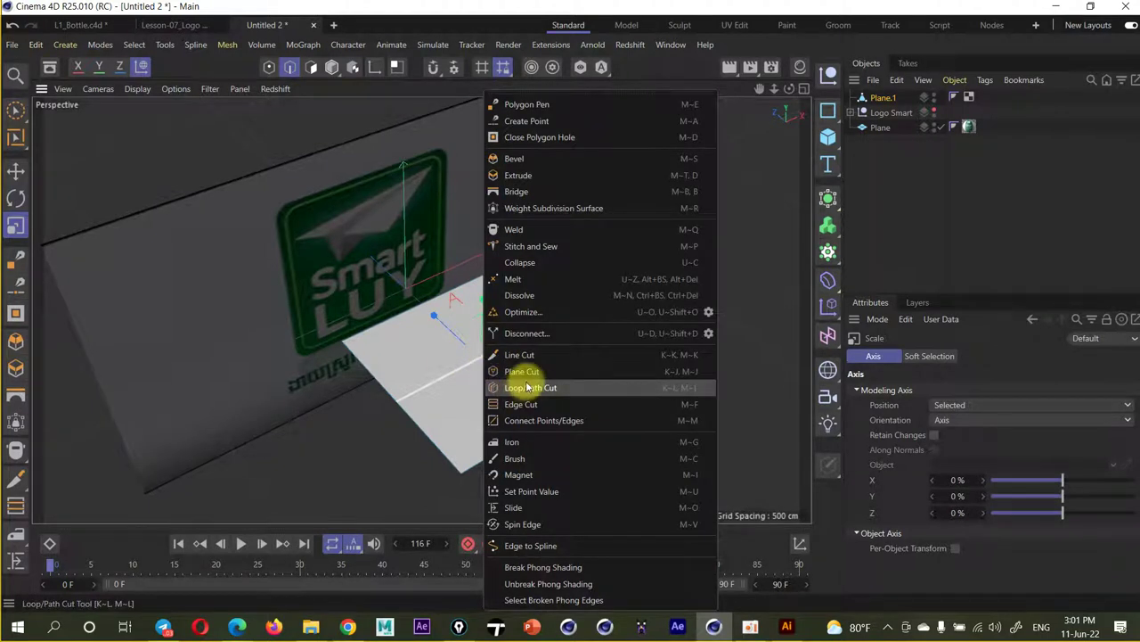
{"action": "left_click", "coordinate": [515, 158]}
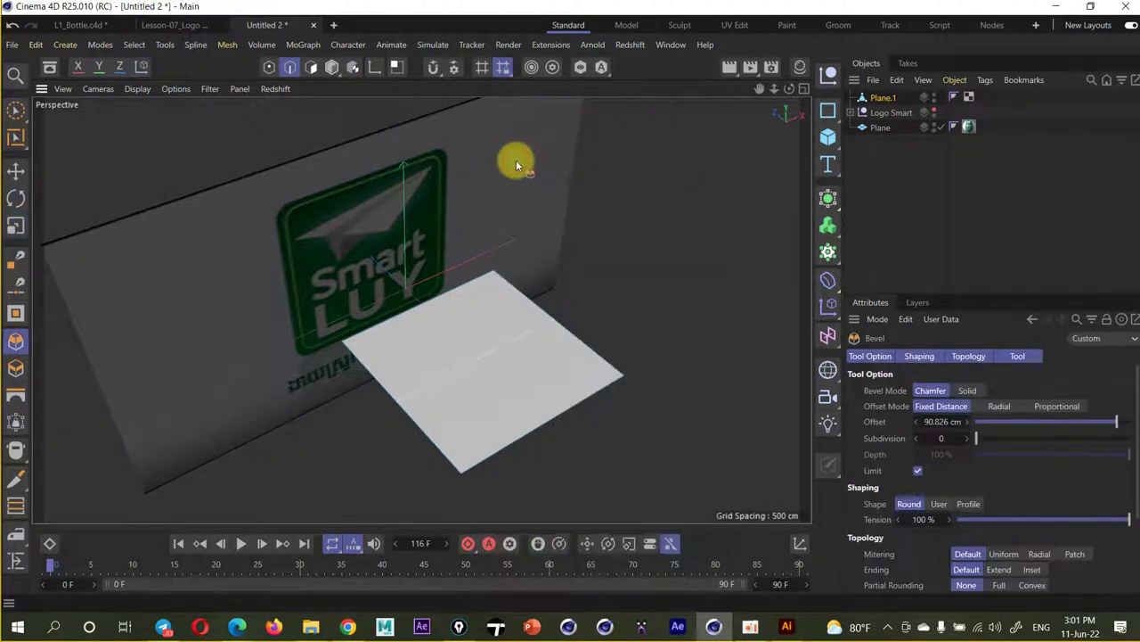
Bevel the middle edge with 1 subdivision and clear the screen annotations
{"action": "mouse_move", "coordinate": [484, 361]}
{"action": "left_mouse_down"}
{"action": "mouse_move", "coordinate": [519, 367]}
{"action": "mouse_move", "coordinate": [534, 389]}
{"action": "left_mouse_up"}
{"action": "left_click", "coordinate": [968, 438]}
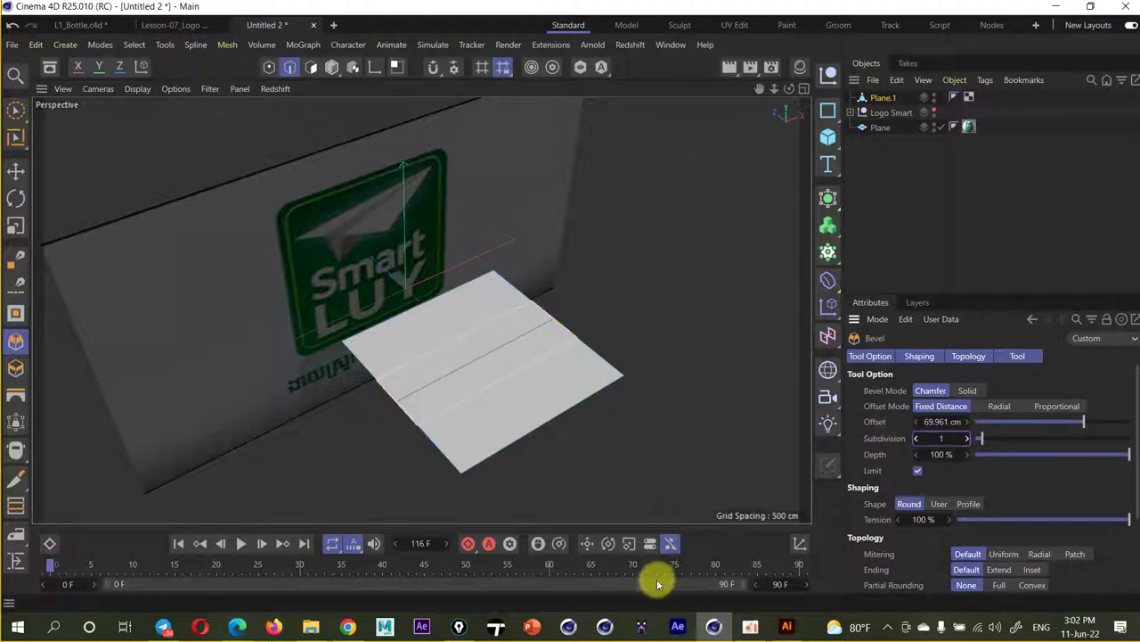
{"action": "left_click", "coordinate": [458, 624]}
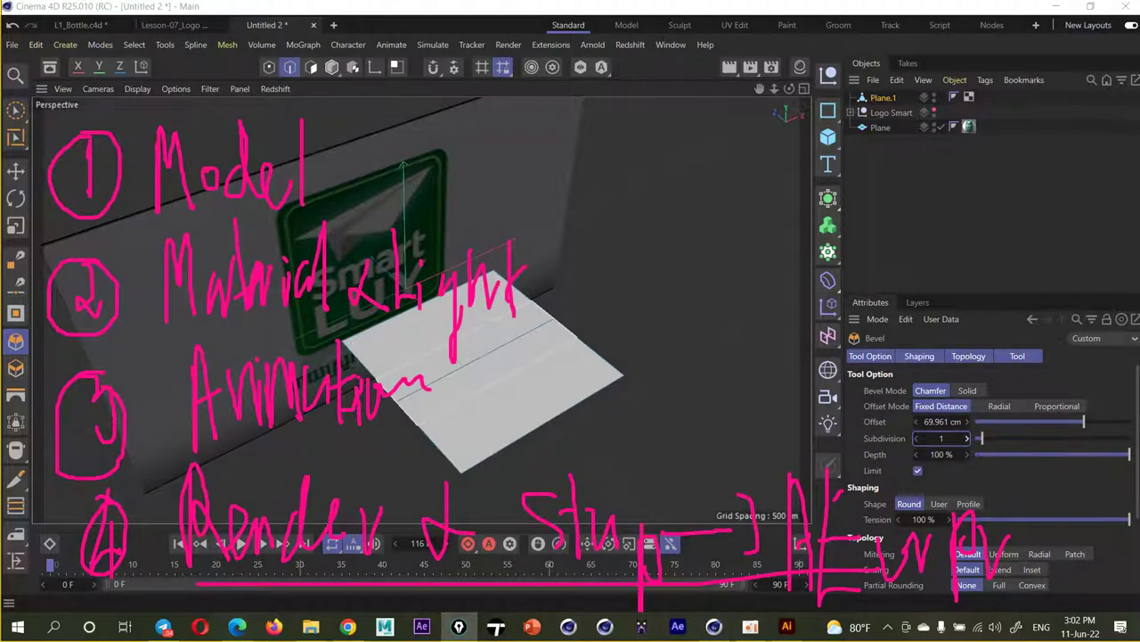
{"action": "key", "text": "e"}
Adjust the chamfer bevel to a 69.961 cm offset
{"action": "left_click_drag", "start_coordinate": [949, 428], "coordinate": [960, 437]}
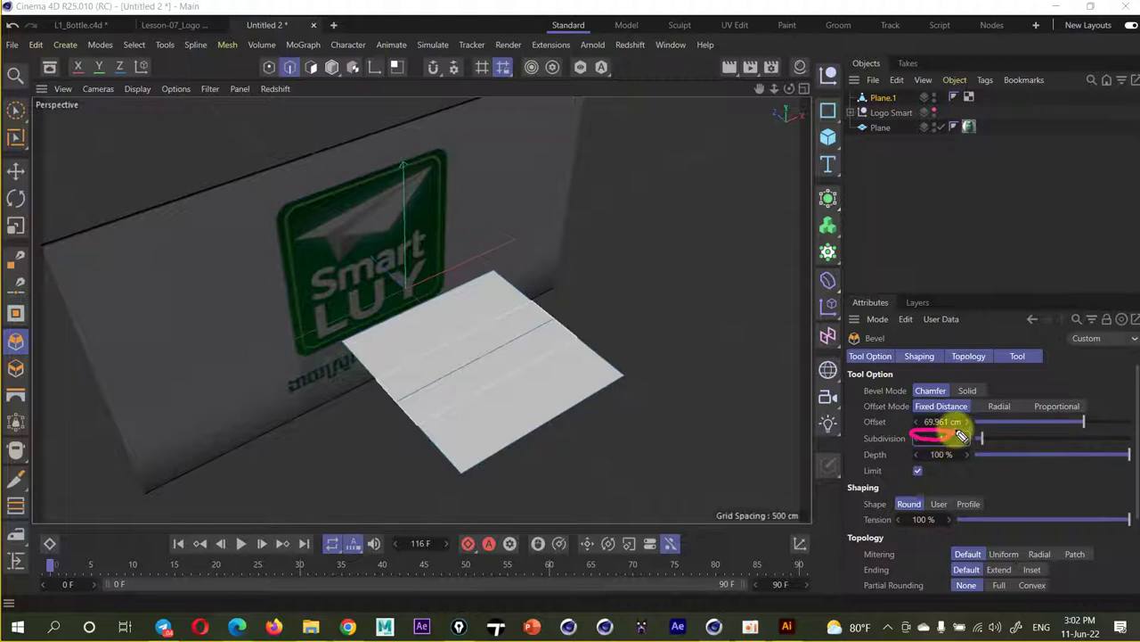
{"action": "left_click_drag", "start_coordinate": [860, 442], "coordinate": [905, 437]}
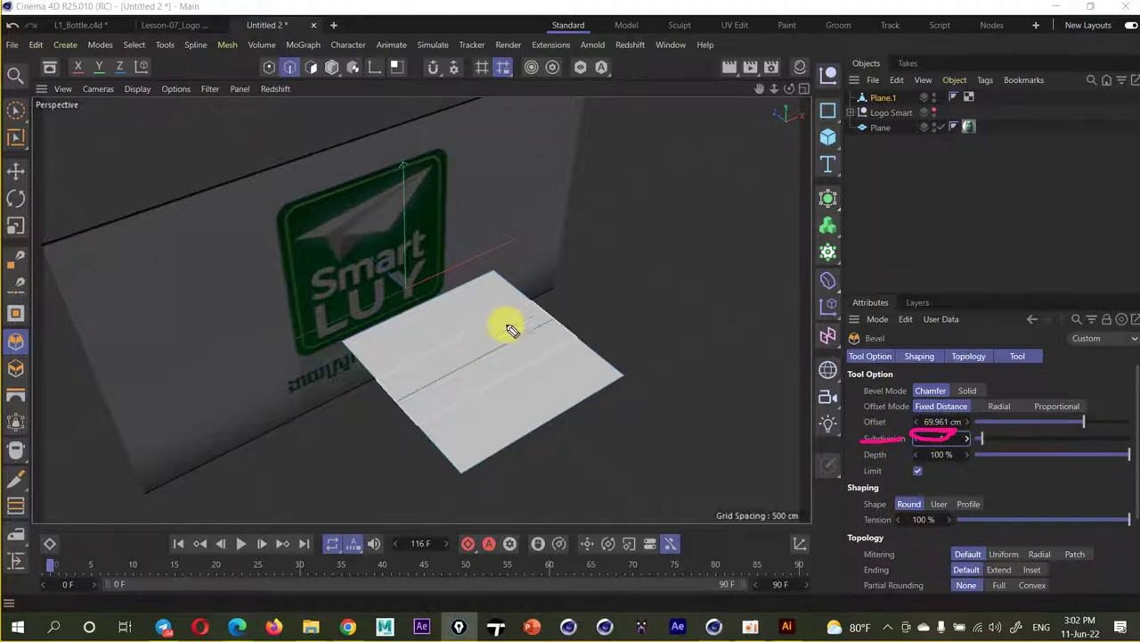
{"action": "left_click_drag", "start_coordinate": [526, 301], "coordinate": [355, 383]}
{"action": "left_click_drag", "start_coordinate": [584, 335], "coordinate": [391, 426]}
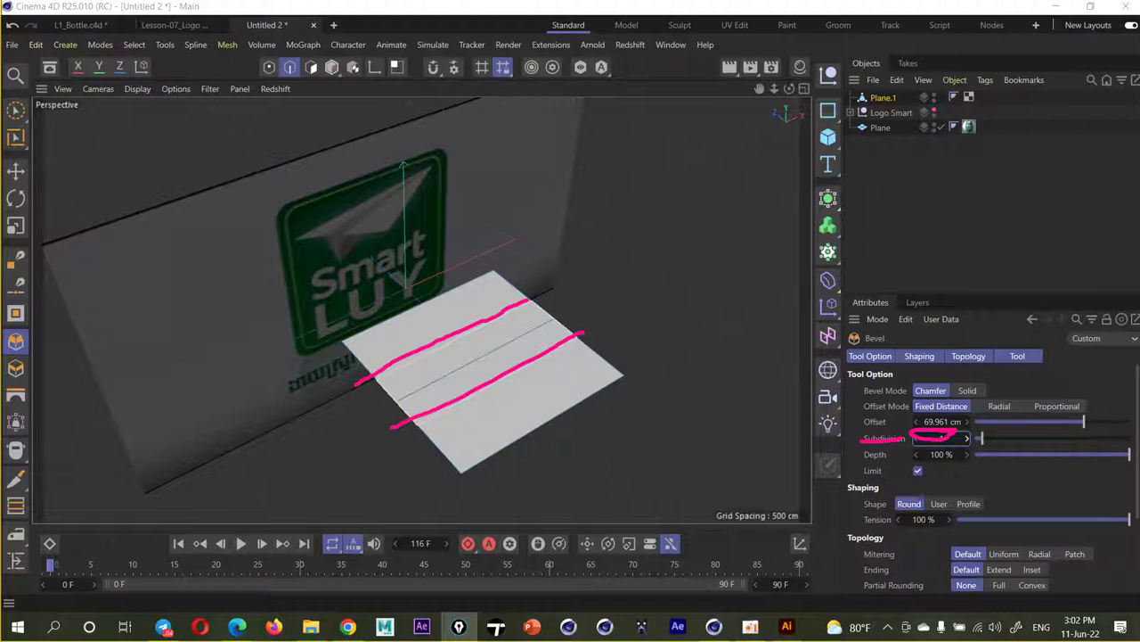
{"action": "left_click_drag", "start_coordinate": [562, 314], "coordinate": [370, 399]}
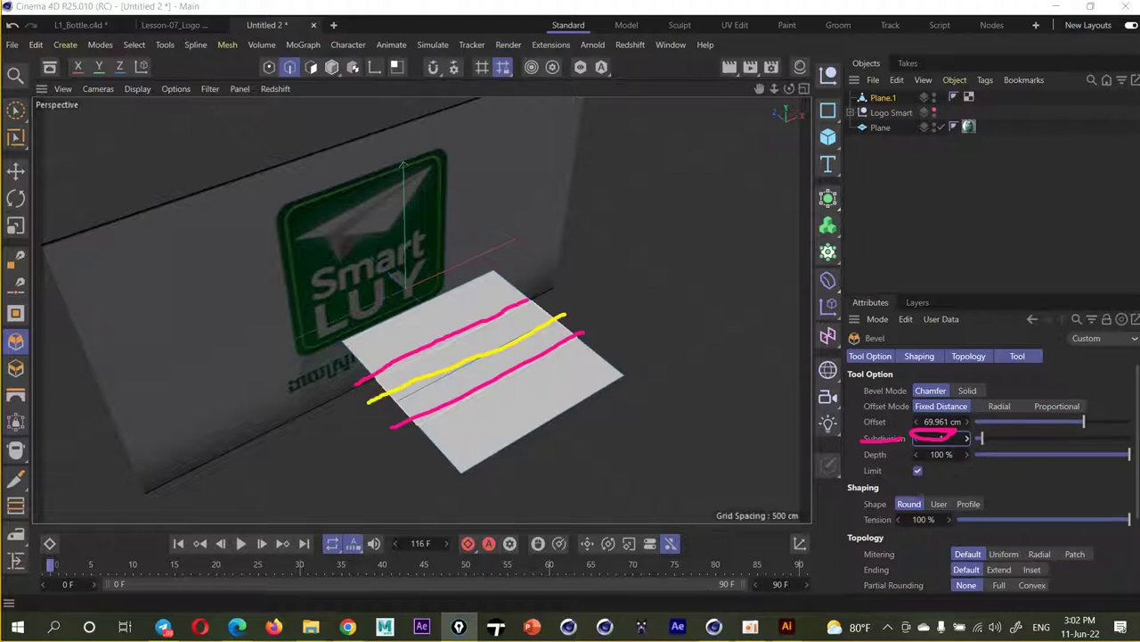
Box-select the far-side edge ends and scale them together into a corner
{"action": "left_click", "coordinate": [16, 108]}
{"action": "left_click", "coordinate": [269, 67]}
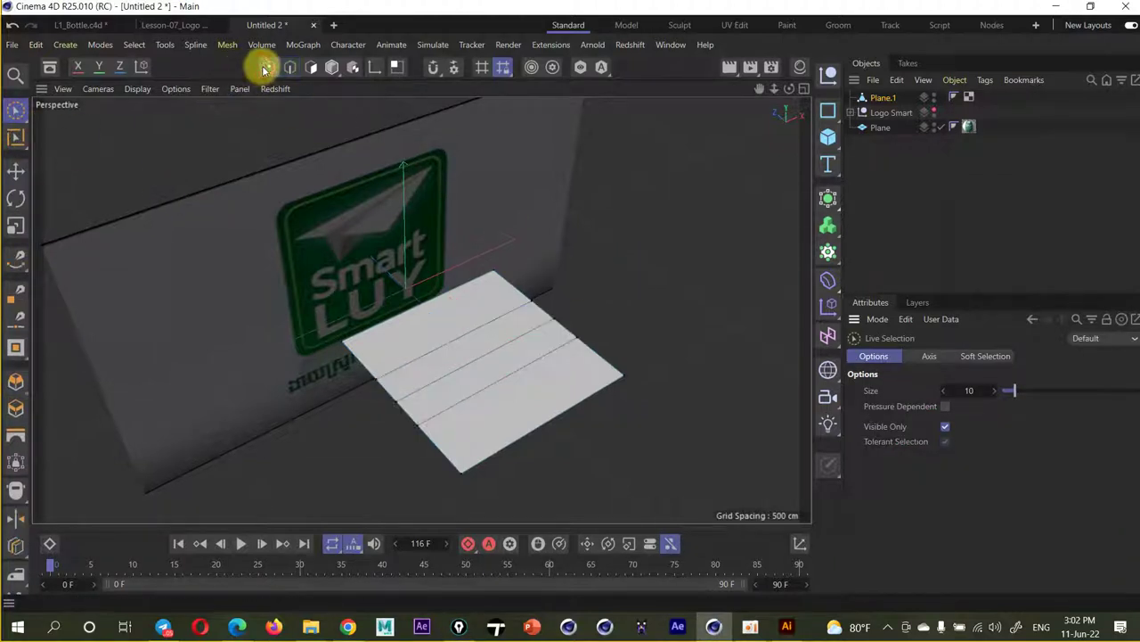
{"action": "left_click_drag", "start_coordinate": [27, 120], "coordinate": [56, 154]}
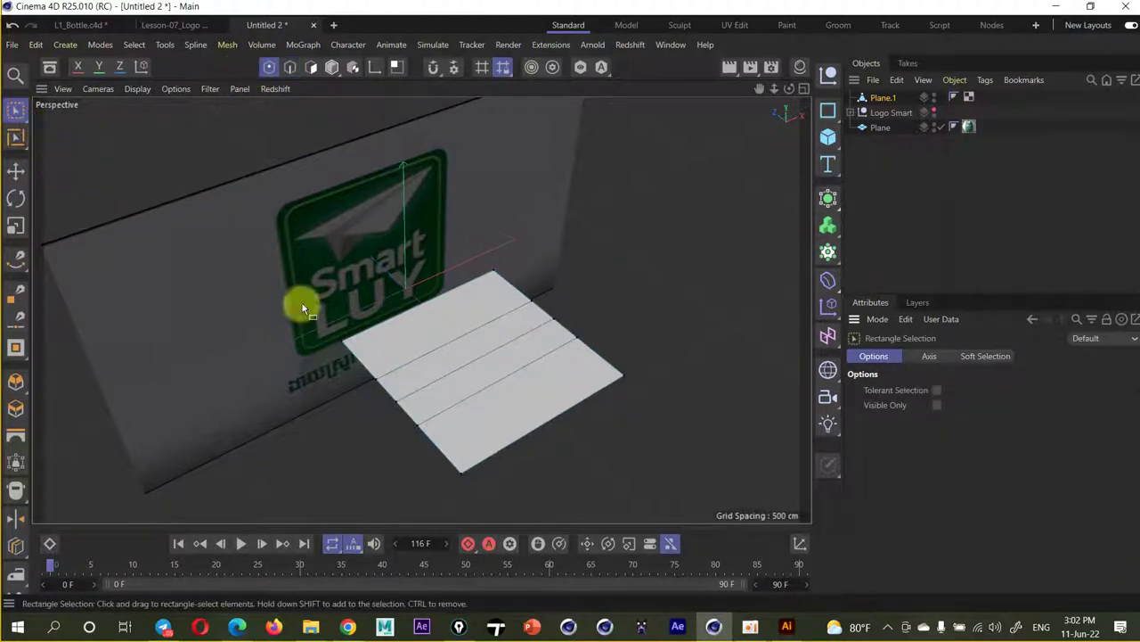
{"action": "left_click_drag", "start_coordinate": [657, 256], "coordinate": [527, 358]}
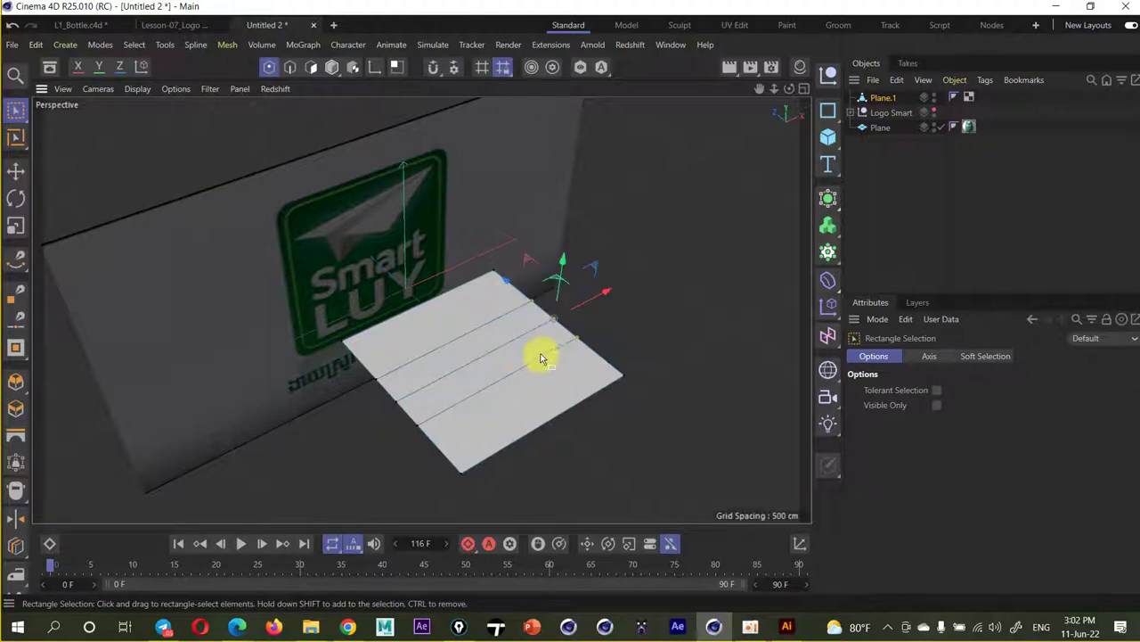
{"action": "key", "text": "t"}
{"action": "left_click_drag", "start_coordinate": [506, 280], "coordinate": [552, 319]}
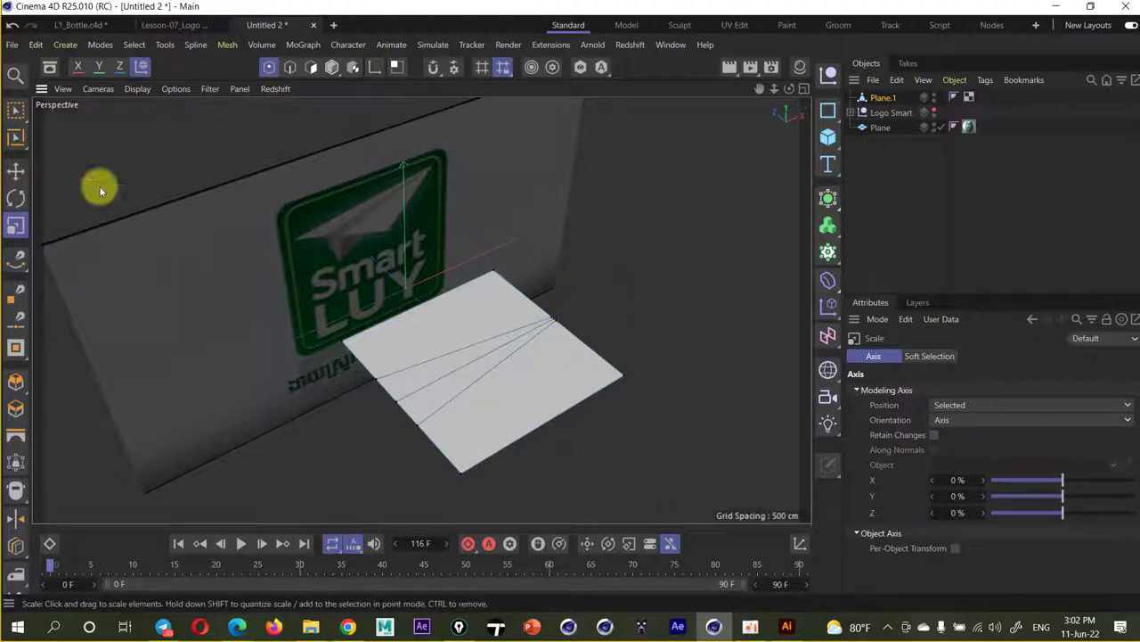
Pull the plane's front corner point down to fold the plane
{"action": "left_click", "coordinate": [15, 170]}
{"action": "mouse_move", "coordinate": [470, 415]}
{"action": "left_mouse_down", "text": "alt"}
{"action": "mouse_move", "coordinate": [511, 416]}
{"action": "mouse_move", "coordinate": [394, 359]}
{"action": "mouse_move", "coordinate": [410, 400]}
{"action": "left_mouse_up", "text": "alt"}
{"action": "left_click", "coordinate": [425, 363]}
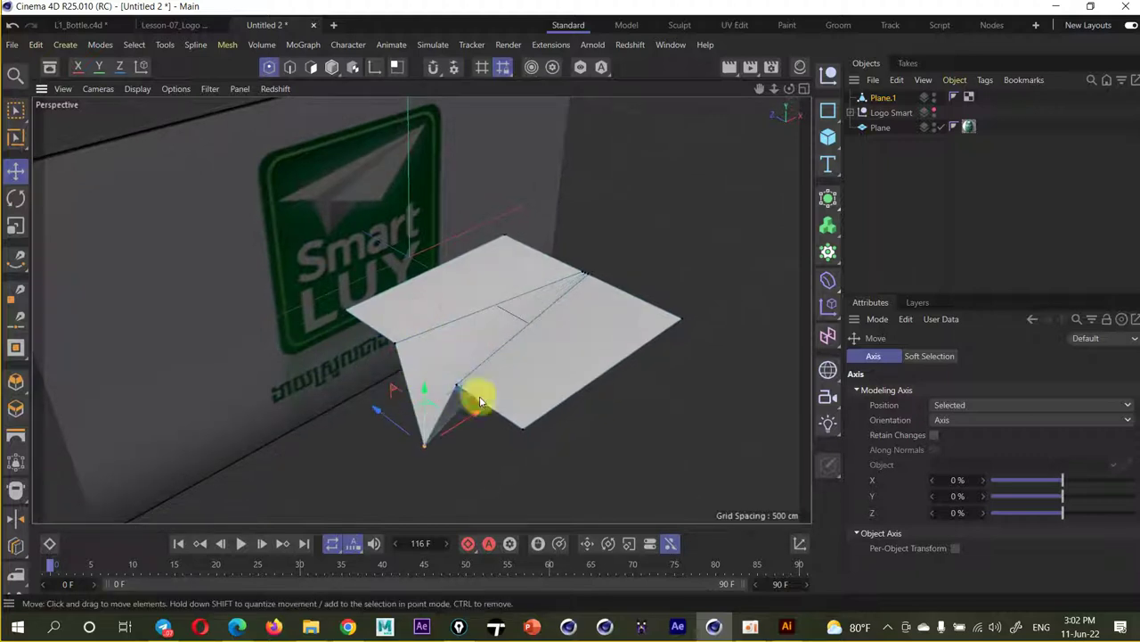
{"action": "mouse_move", "coordinate": [505, 387]}
{"action": "left_mouse_down", "text": "alt"}
{"action": "mouse_move", "coordinate": [453, 301]}
{"action": "mouse_move", "coordinate": [545, 414]}
{"action": "left_mouse_up", "text": "alt"}
Scale the top-left and top-right wing corners together into a point
{"action": "left_click_drag", "start_coordinate": [483, 383], "coordinate": [455, 308], "text": "alt"}
{"action": "left_click", "coordinate": [410, 219]}
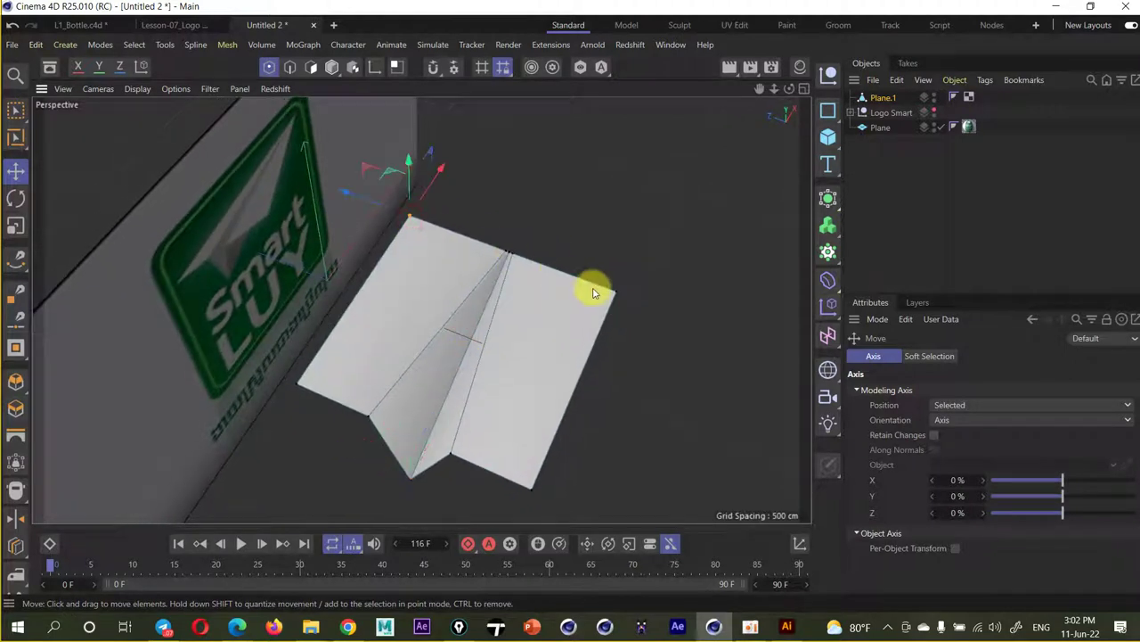
{"action": "left_click", "coordinate": [614, 292], "text": "shift"}
{"action": "key", "text": "t"}
{"action": "mouse_move", "coordinate": [448, 239]}
{"action": "left_mouse_down"}
{"action": "mouse_move", "coordinate": [501, 257]}
{"action": "mouse_move", "coordinate": [517, 300]}
{"action": "mouse_move", "coordinate": [351, 312]}
{"action": "mouse_move", "coordinate": [534, 311]}
{"action": "left_mouse_up"}
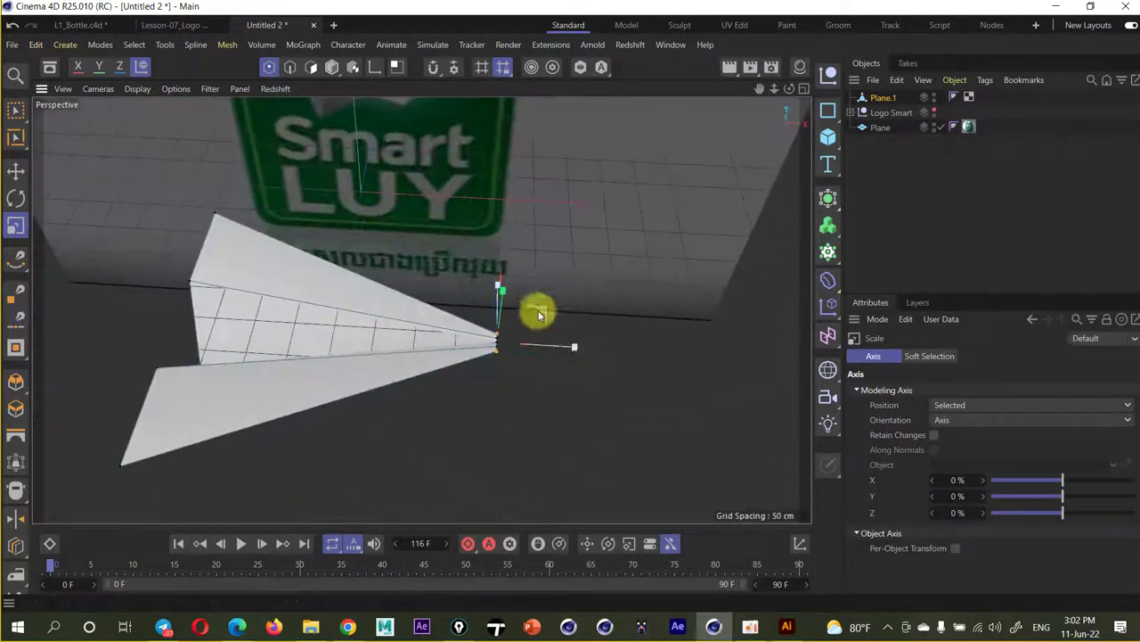
Narrow the plane's nose by scaling the box-selected points
{"action": "key", "text": "0"}
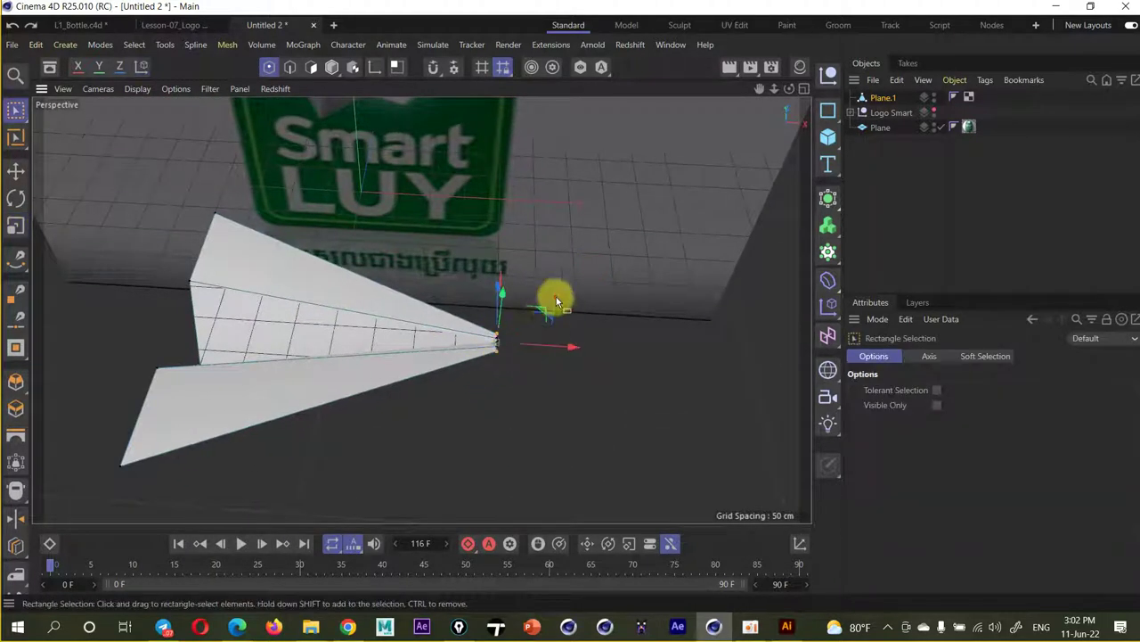
{"action": "left_click_drag", "start_coordinate": [554, 347], "coordinate": [407, 356], "text": "alt"}
{"action": "key", "text": "t"}
{"action": "left_click_drag", "start_coordinate": [484, 347], "coordinate": [433, 362]}
Switch to Move in polygon mode and orbit to inspect the paper plane
{"action": "left_click", "coordinate": [12, 176]}
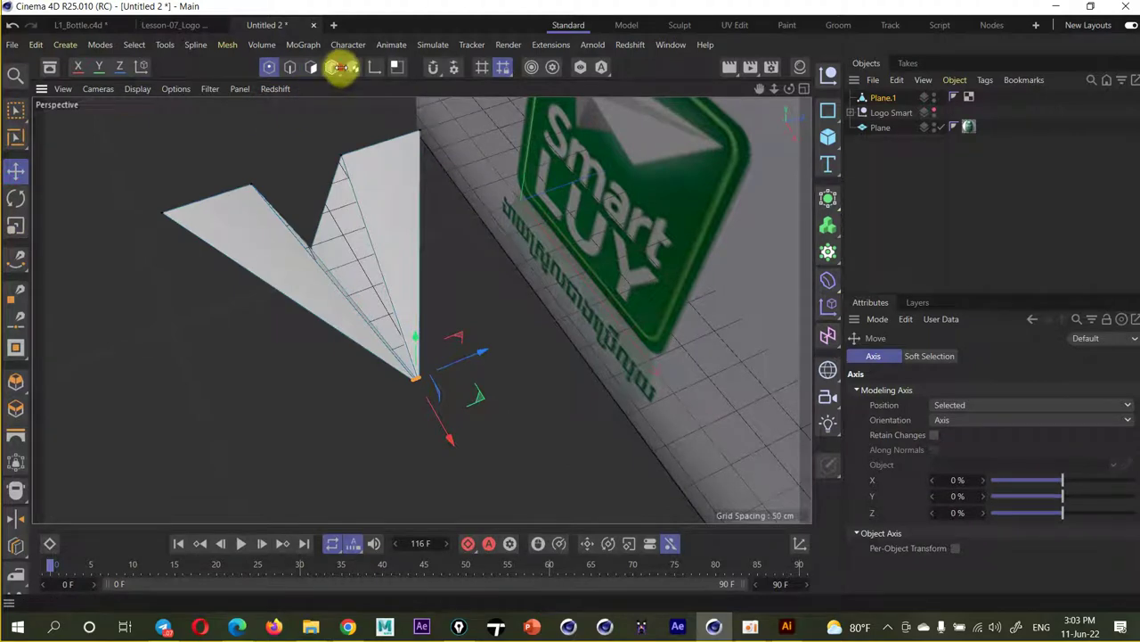
{"action": "left_click", "coordinate": [332, 67]}
{"action": "mouse_move", "coordinate": [267, 256]}
{"action": "left_mouse_down", "text": "alt"}
{"action": "mouse_move", "coordinate": [587, 327]}
{"action": "mouse_move", "coordinate": [623, 222]}
{"action": "mouse_move", "coordinate": [614, 147]}
{"action": "mouse_move", "coordinate": [523, 106]}
{"action": "mouse_move", "coordinate": [497, 316]}
{"action": "mouse_move", "coordinate": [585, 318]}
{"action": "left_mouse_up", "text": "alt"}
{"action": "mouse_move", "coordinate": [413, 389]}
{"action": "left_mouse_down", "text": "alt"}
{"action": "mouse_move", "coordinate": [464, 386]}
{"action": "mouse_move", "coordinate": [403, 341]}
{"action": "left_mouse_up", "text": "alt"}
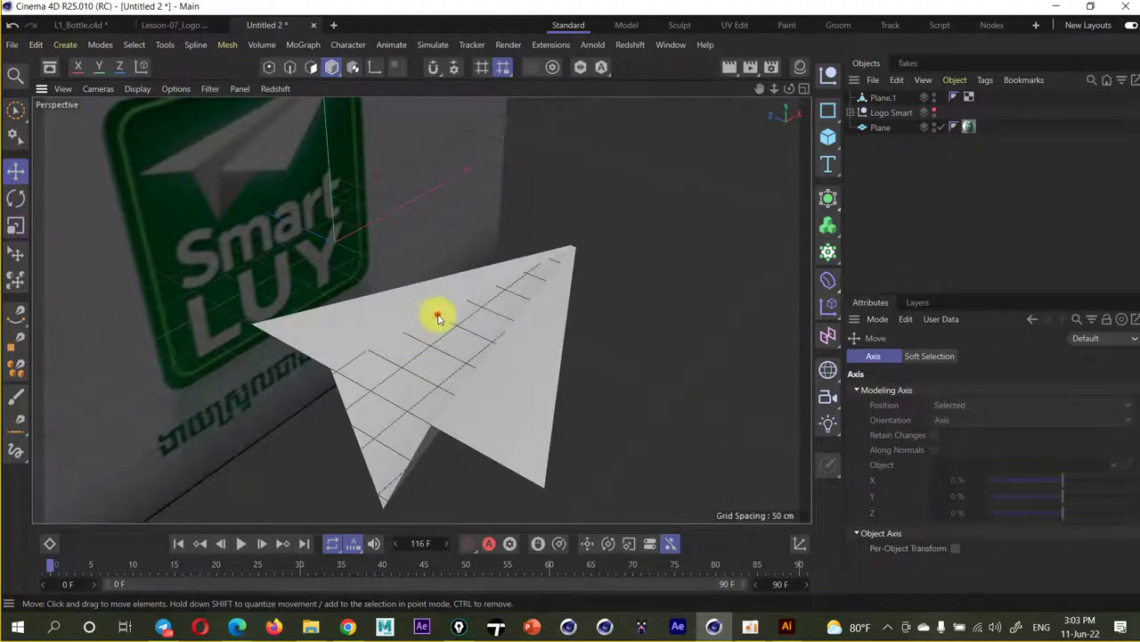
Set the viewport to Gouraud Shading (Lines), deselect Plane.1, and orbit the scene
{"action": "left_click", "coordinate": [436, 312]}
{"action": "left_click", "coordinate": [142, 88]}
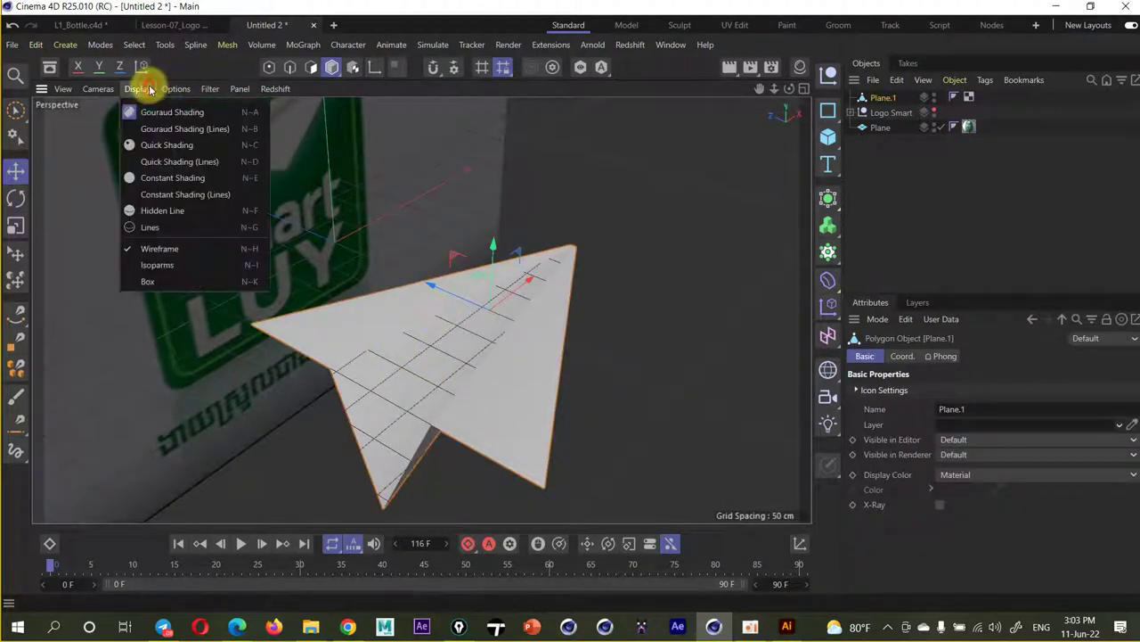
{"action": "left_click", "coordinate": [169, 128]}
{"action": "left_click", "coordinate": [647, 247]}
{"action": "left_click_drag", "start_coordinate": [614, 308], "coordinate": [596, 331], "text": "alt"}
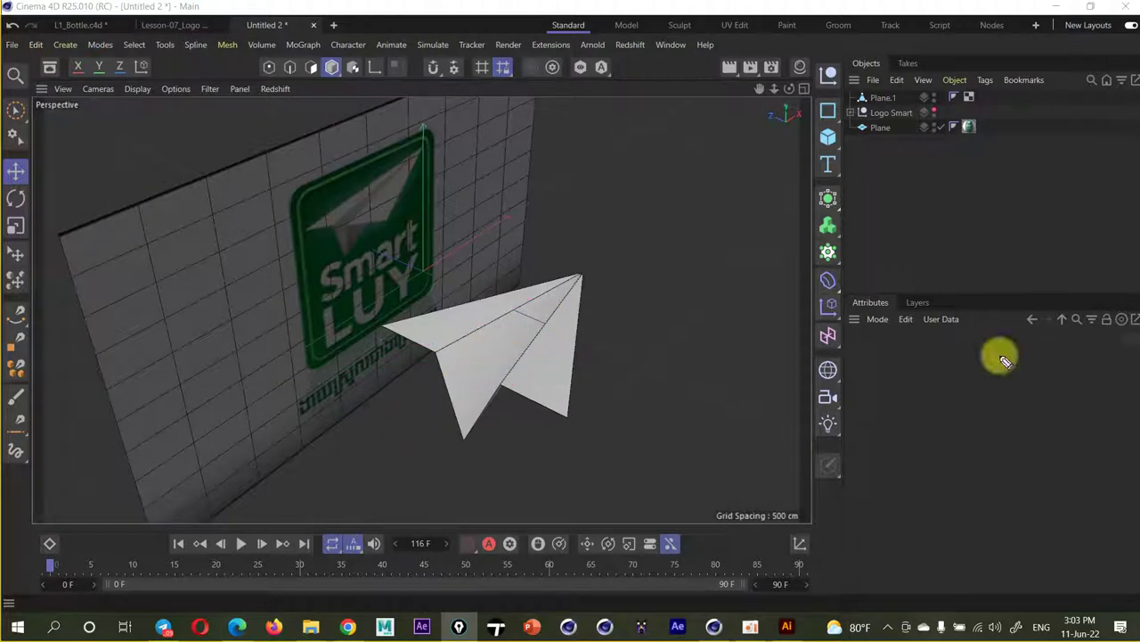
{"action": "mouse_move", "coordinate": [484, 229]}
{"action": "left_mouse_down"}
{"action": "mouse_move", "coordinate": [703, 326]}
{"action": "mouse_move", "coordinate": [517, 501]}
{"action": "left_mouse_up"}
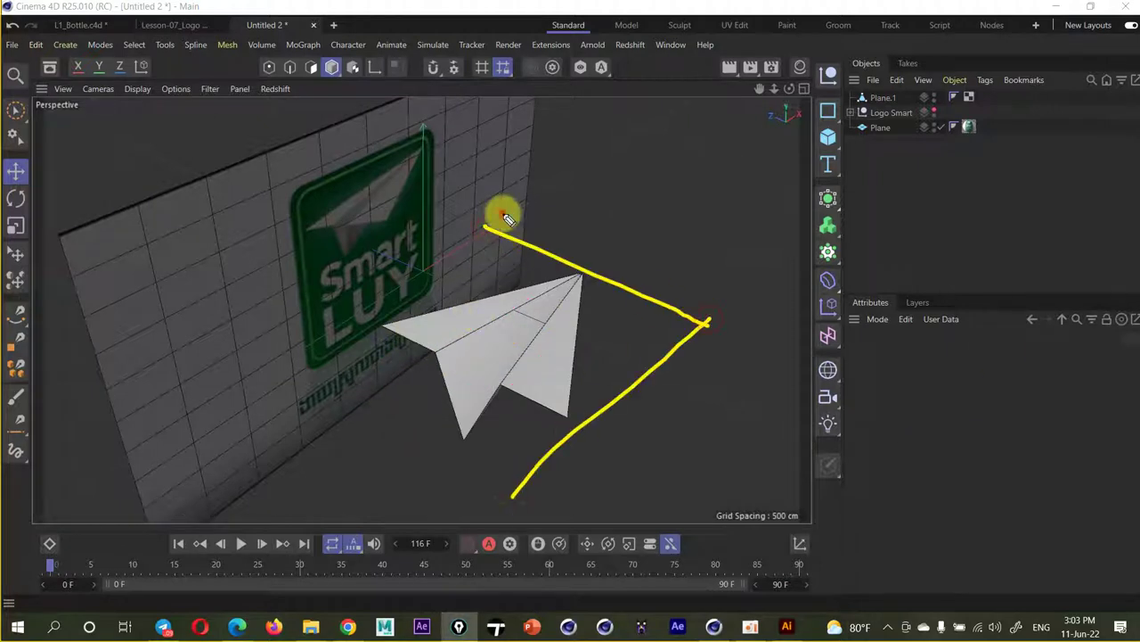
{"action": "left_click_drag", "start_coordinate": [504, 214], "coordinate": [491, 508]}
{"action": "mouse_move", "coordinate": [857, 410]}
{"action": "left_mouse_down"}
{"action": "mouse_move", "coordinate": [942, 413]}
{"action": "mouse_move", "coordinate": [980, 499]}
{"action": "mouse_move", "coordinate": [839, 378]}
{"action": "left_mouse_up"}
{"action": "left_click_drag", "start_coordinate": [907, 433], "coordinate": [913, 503]}
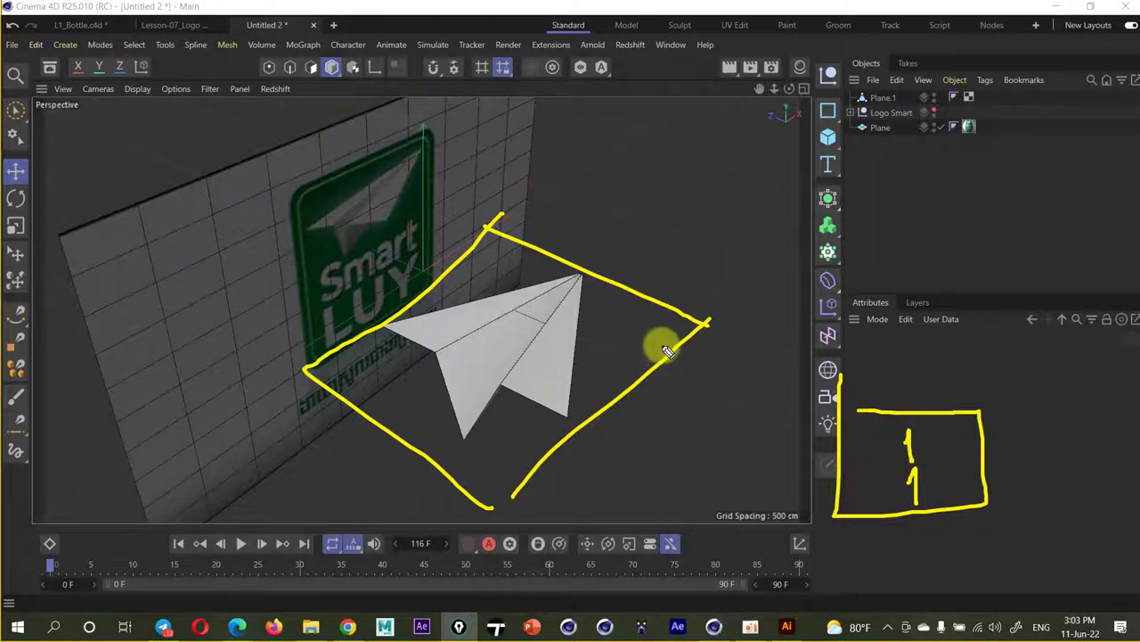
{"action": "left_click_drag", "start_coordinate": [265, 58], "coordinate": [257, 85]}
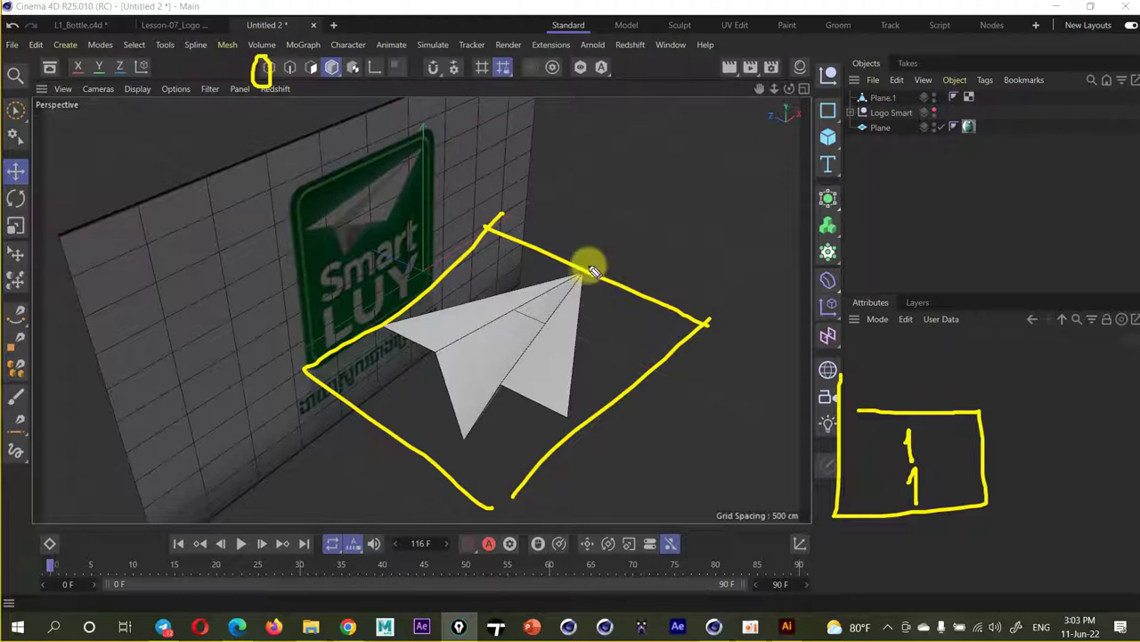
{"action": "left_click_drag", "start_coordinate": [593, 258], "coordinate": [388, 461]}
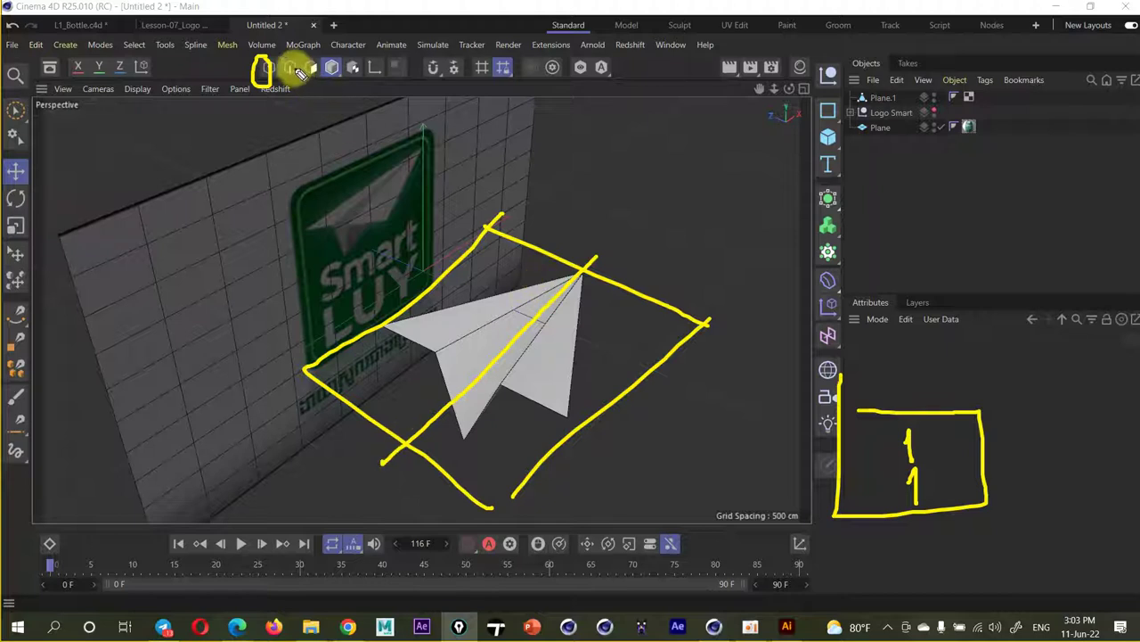
{"action": "left_click_drag", "start_coordinate": [594, 260], "coordinate": [405, 477]}
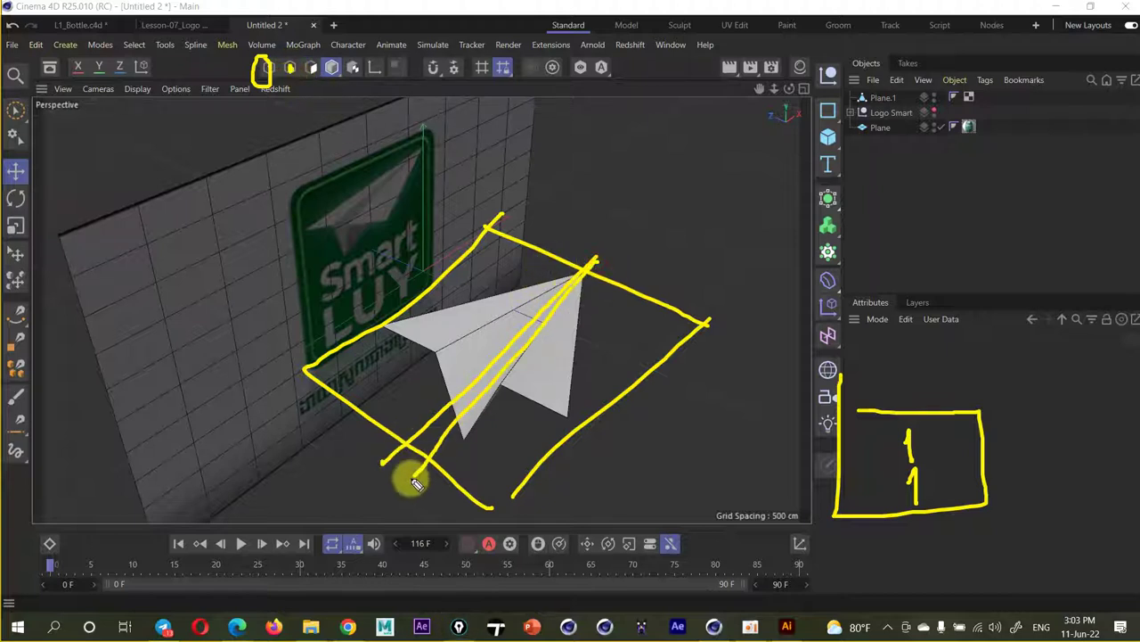
{"action": "mouse_move", "coordinate": [687, 267]}
{"action": "left_mouse_down"}
{"action": "mouse_move", "coordinate": [692, 178]}
{"action": "mouse_move", "coordinate": [759, 224]}
{"action": "mouse_move", "coordinate": [781, 222]}
{"action": "mouse_move", "coordinate": [814, 255]}
{"action": "mouse_move", "coordinate": [809, 276]}
{"action": "left_mouse_up"}
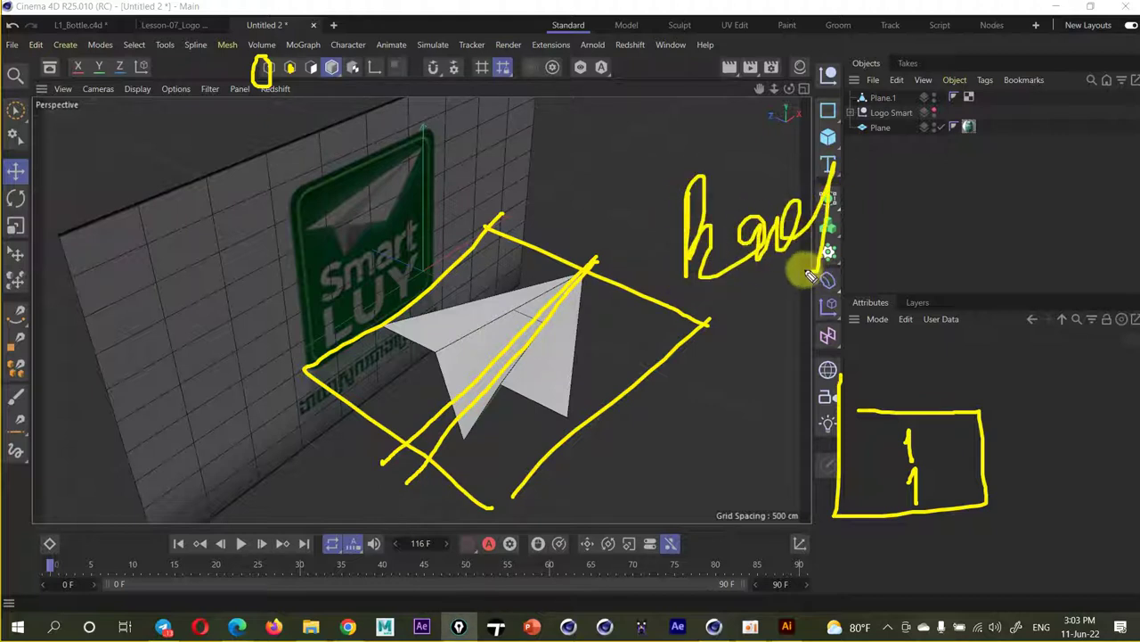
{"action": "mouse_move", "coordinate": [617, 283]}
{"action": "left_mouse_down"}
{"action": "mouse_move", "coordinate": [522, 420]}
{"action": "mouse_move", "coordinate": [402, 527]}
{"action": "left_mouse_up"}
{"action": "mouse_move", "coordinate": [533, 234]}
{"action": "left_mouse_down"}
{"action": "mouse_move", "coordinate": [330, 448]}
{"action": "mouse_move", "coordinate": [405, 432]}
{"action": "mouse_move", "coordinate": [374, 535]}
{"action": "left_mouse_up"}
{"action": "mouse_move", "coordinate": [488, 213]}
{"action": "left_mouse_down"}
{"action": "mouse_move", "coordinate": [726, 349]}
{"action": "mouse_move", "coordinate": [490, 225]}
{"action": "left_mouse_up"}
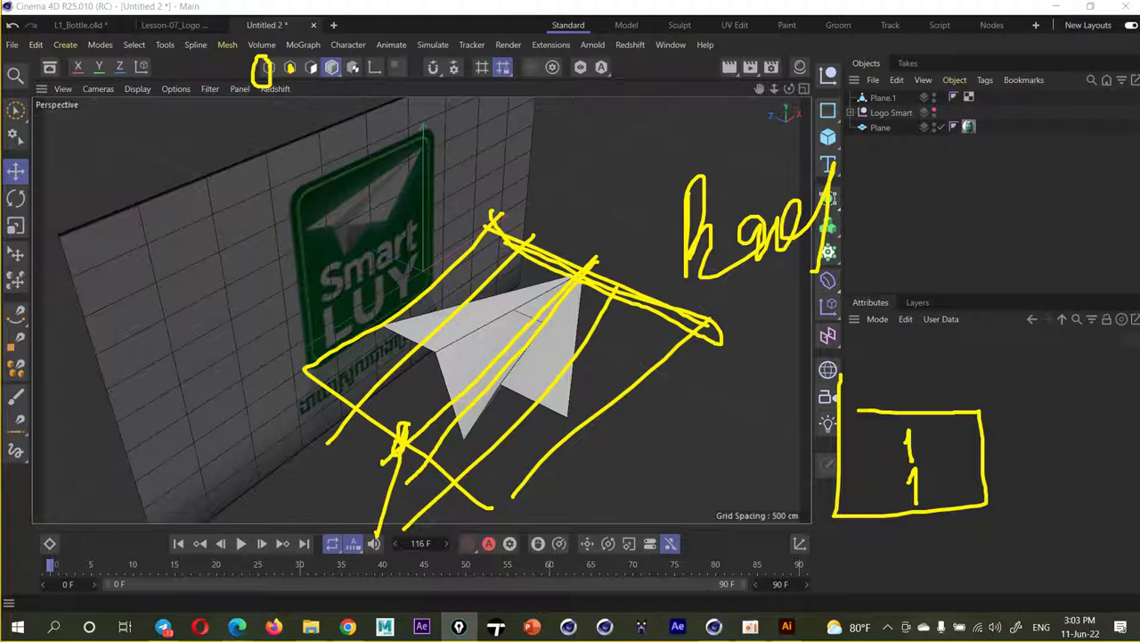
{"action": "key", "text": "Escape"}
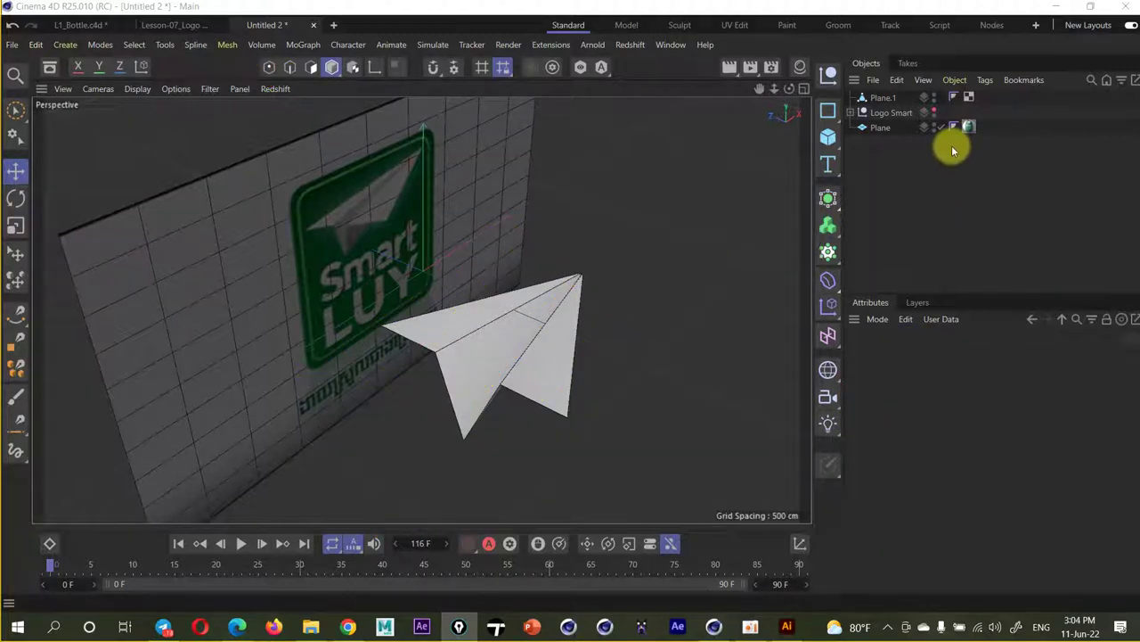
Nest Plane.1 under Logo Smart and switch the viewport to the Front camera
{"action": "left_click", "coordinate": [931, 110]}
{"action": "left_click_drag", "start_coordinate": [874, 97], "coordinate": [878, 109]}
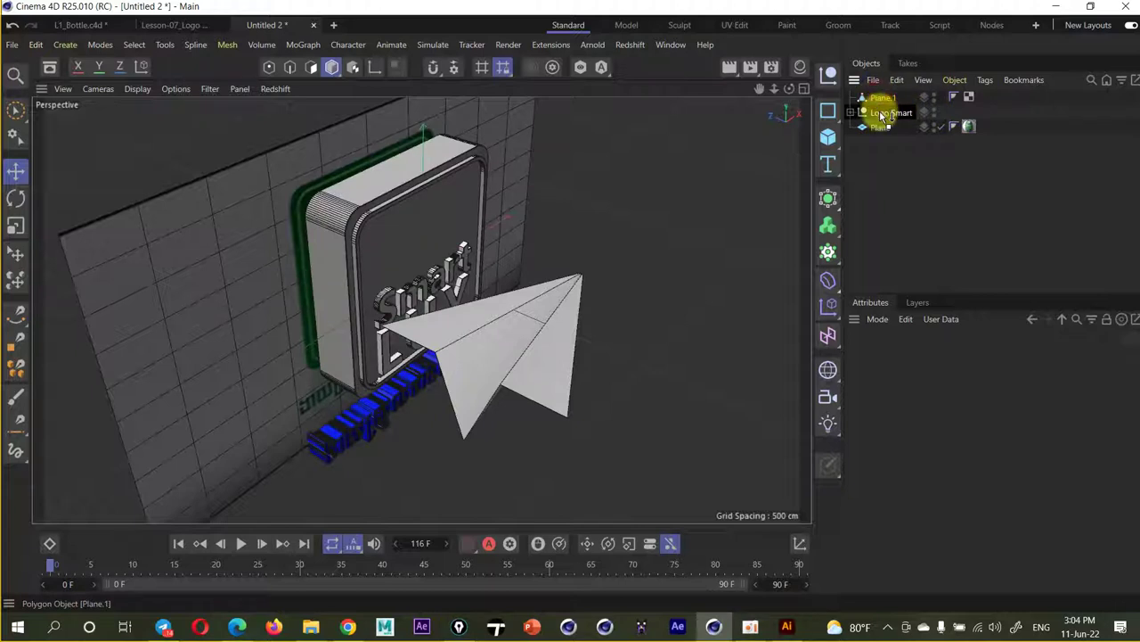
{"action": "left_click", "coordinate": [870, 113]}
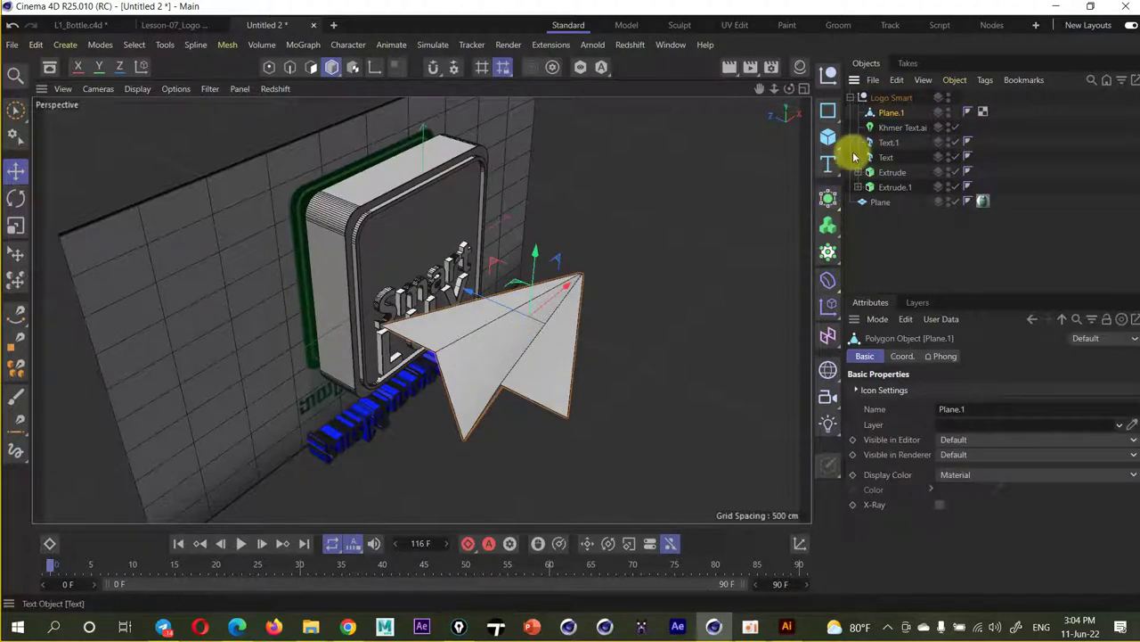
{"action": "left_click", "coordinate": [99, 88]}
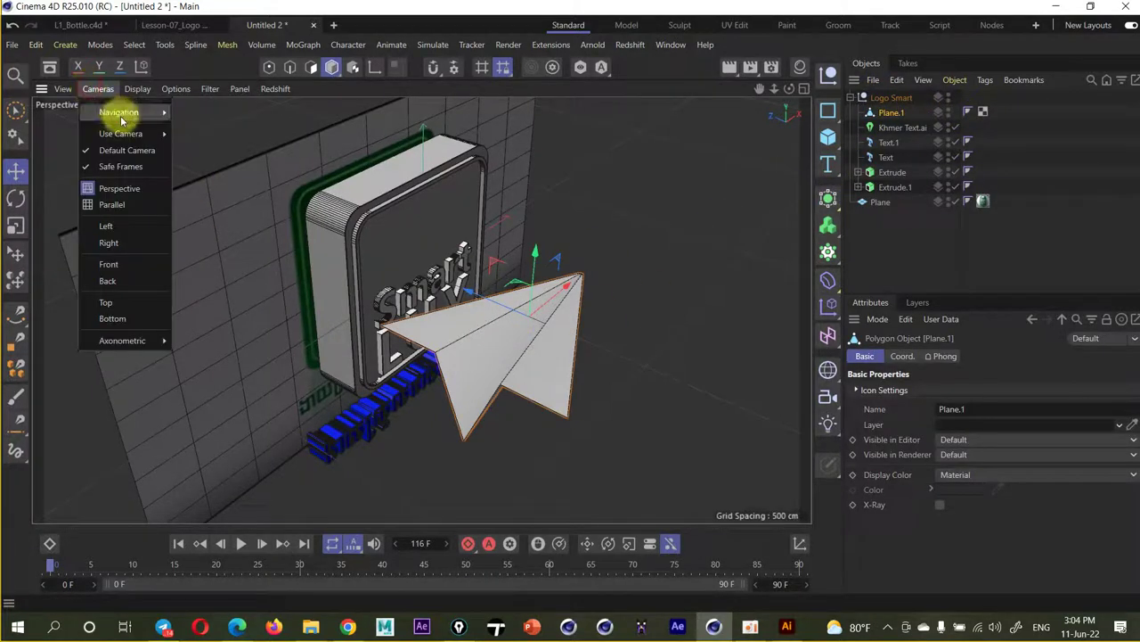
{"action": "left_click", "coordinate": [117, 251]}
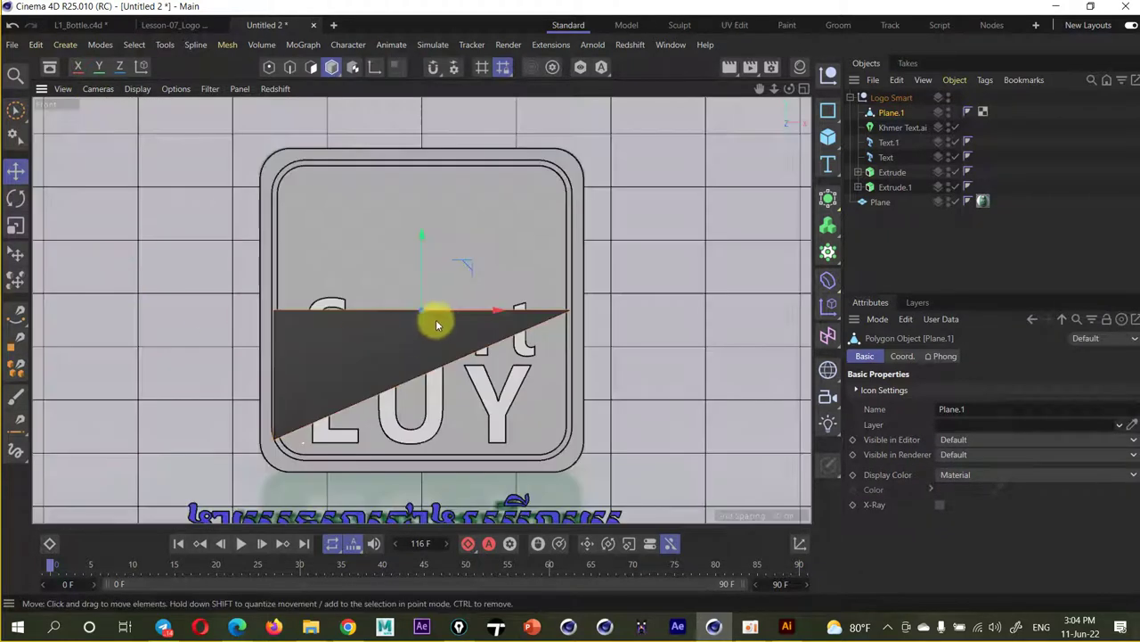
Try Hidden Line shading, return to Gouraud, and move Plane.1 out of Logo Smart
{"action": "left_click", "coordinate": [109, 88]}
{"action": "left_click", "coordinate": [121, 89]}
{"action": "left_click", "coordinate": [136, 90]}
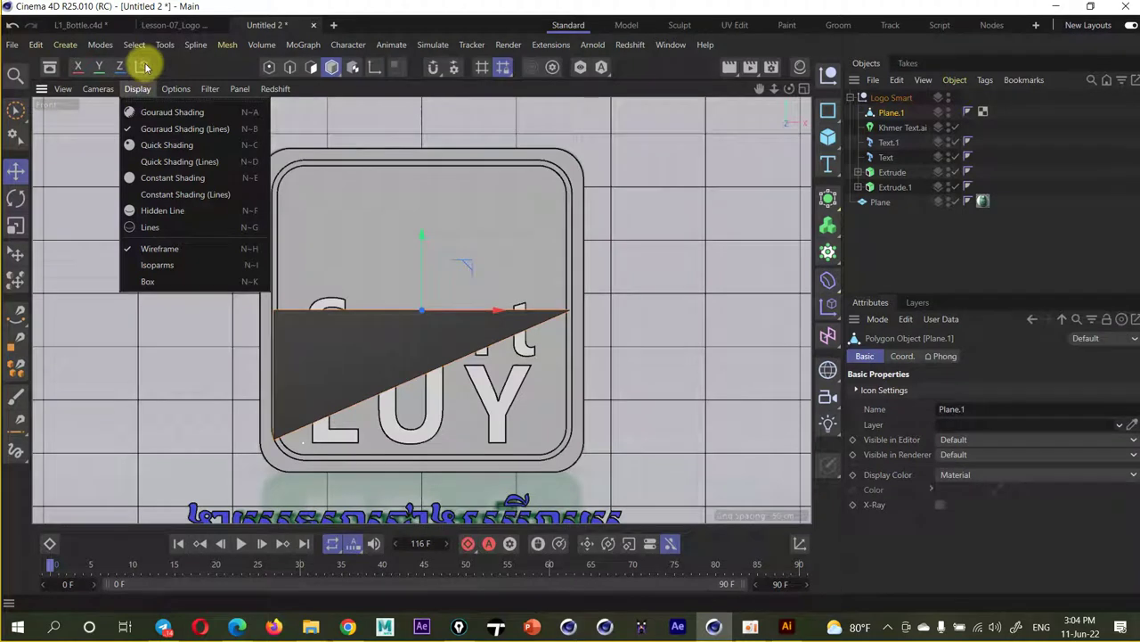
{"action": "left_click", "coordinate": [163, 210]}
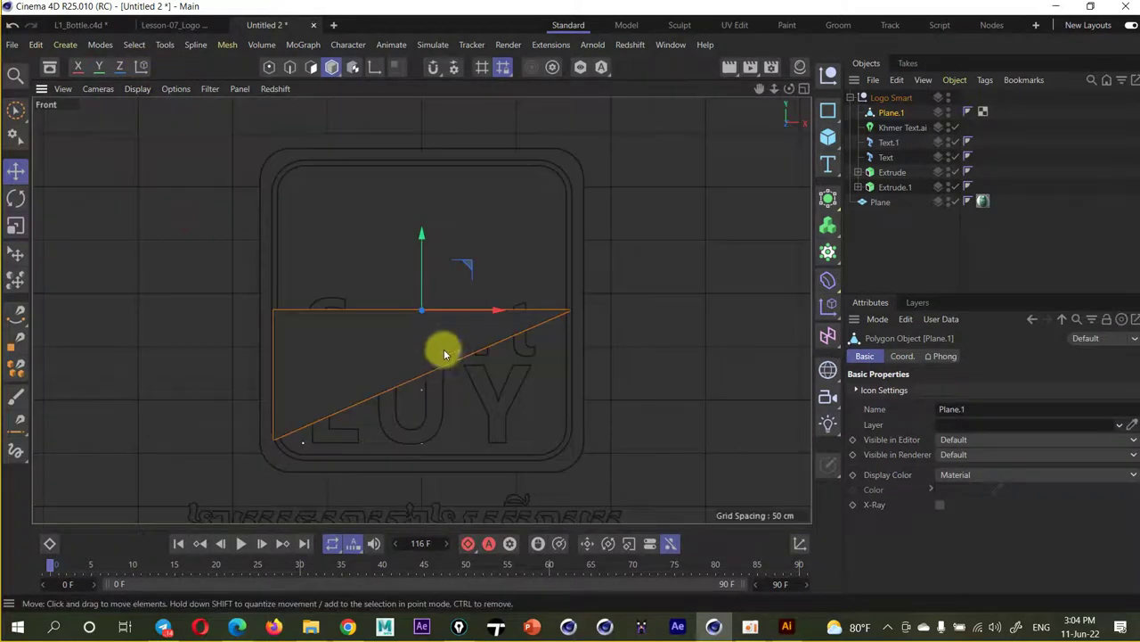
{"action": "left_click", "coordinate": [135, 89]}
{"action": "left_click", "coordinate": [160, 112]}
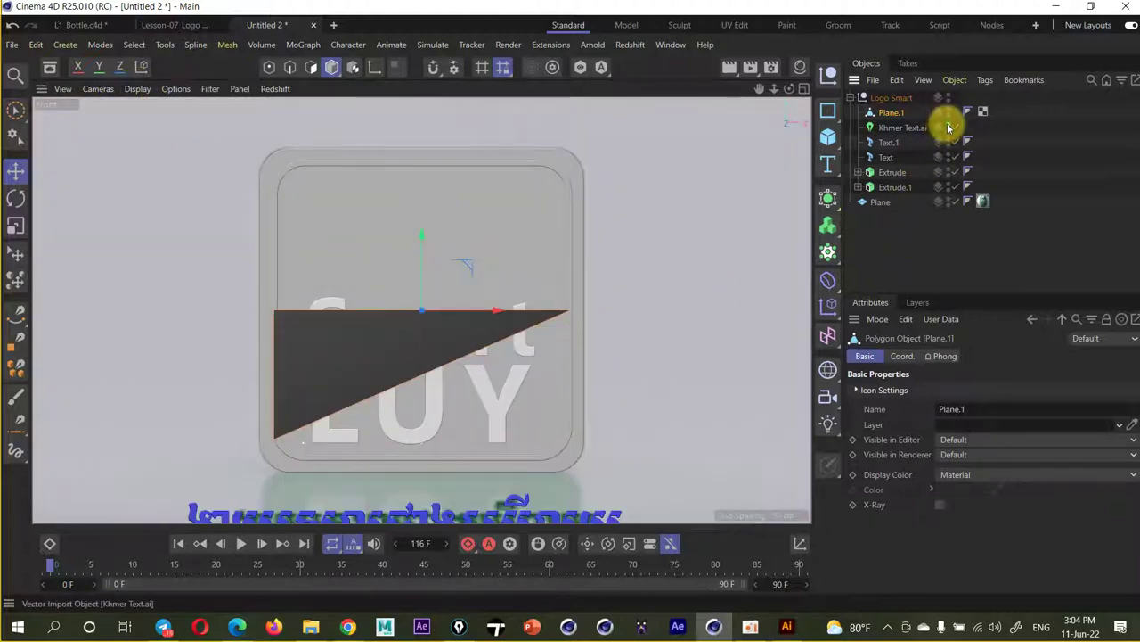
{"action": "left_click_drag", "start_coordinate": [882, 112], "coordinate": [894, 96]}
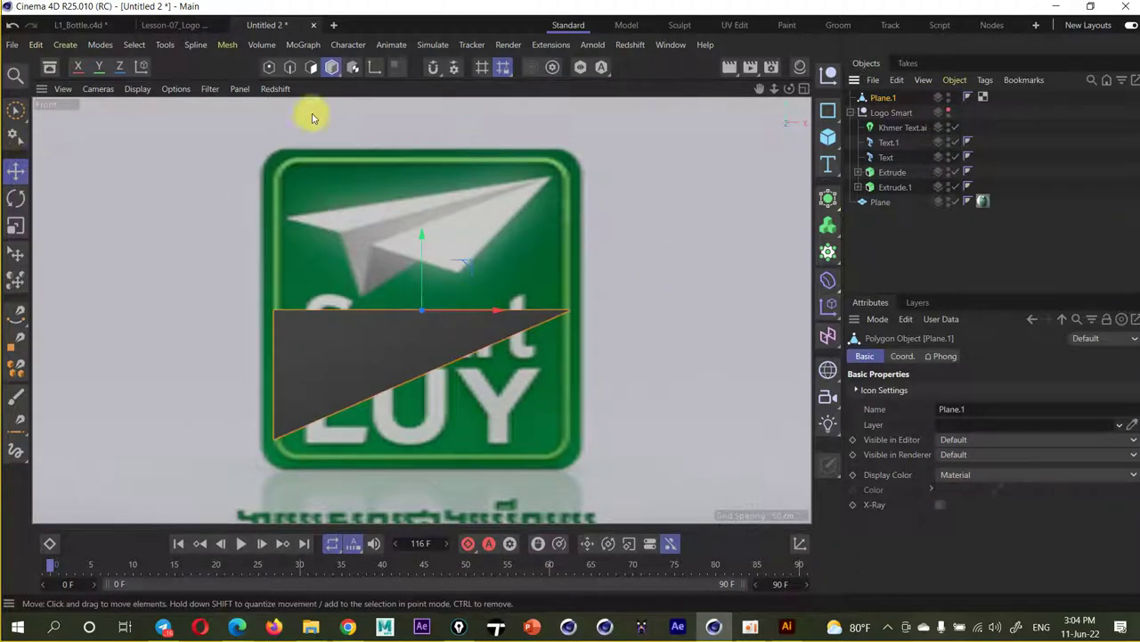
{"action": "left_click", "coordinate": [269, 67]}
Select the plane's corner points and tilt its polygon into a paper-plane angle
{"action": "key", "text": "0"}
{"action": "mouse_move", "coordinate": [290, 458]}
{"action": "left_mouse_down"}
{"action": "mouse_move", "coordinate": [213, 406]}
{"action": "mouse_move", "coordinate": [273, 352]}
{"action": "left_mouse_up"}
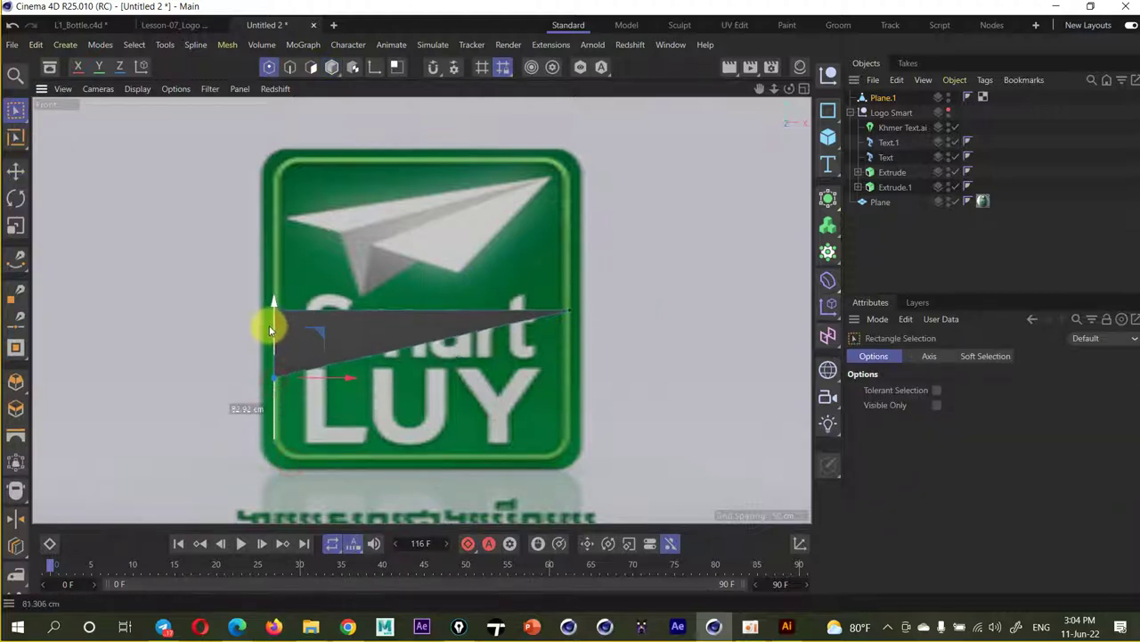
{"action": "left_click_drag", "start_coordinate": [491, 382], "coordinate": [601, 275]}
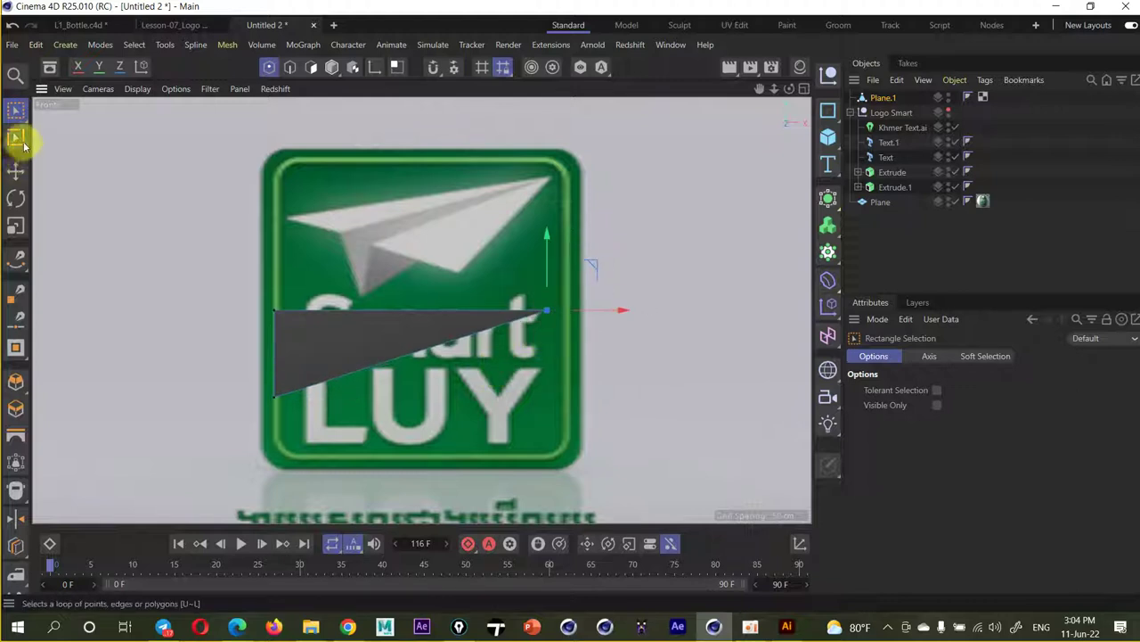
{"action": "left_click", "coordinate": [15, 197]}
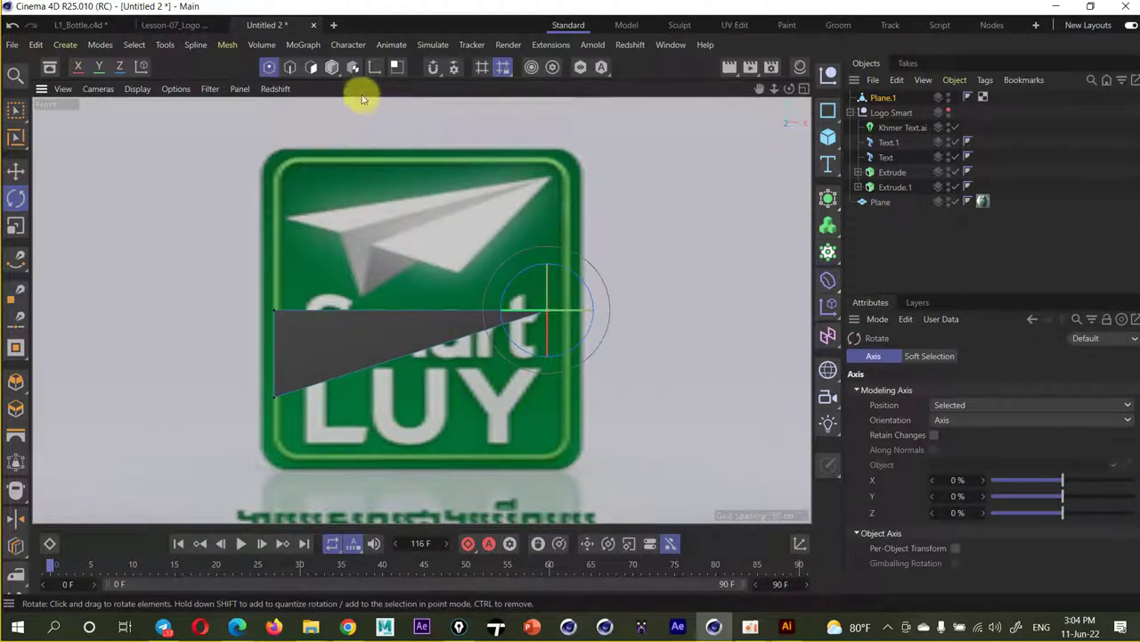
{"action": "left_click", "coordinate": [331, 67]}
{"action": "mouse_move", "coordinate": [424, 284]}
{"action": "left_mouse_down"}
{"action": "mouse_move", "coordinate": [419, 318]}
{"action": "mouse_move", "coordinate": [461, 308]}
{"action": "left_mouse_up"}
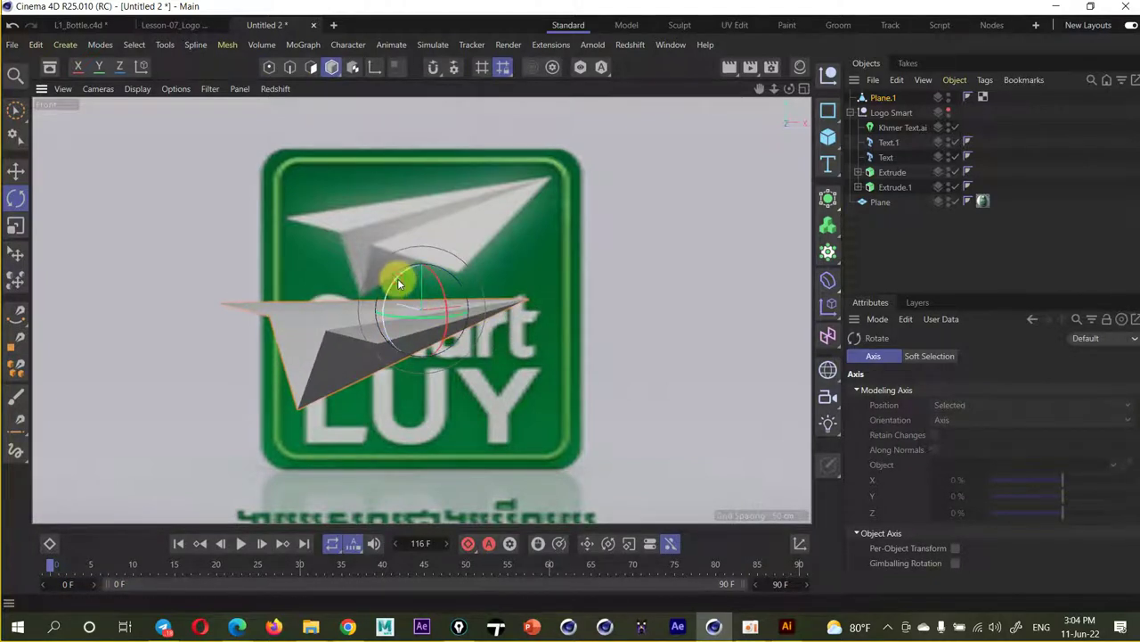
{"action": "left_click_drag", "start_coordinate": [462, 308], "coordinate": [420, 305]}
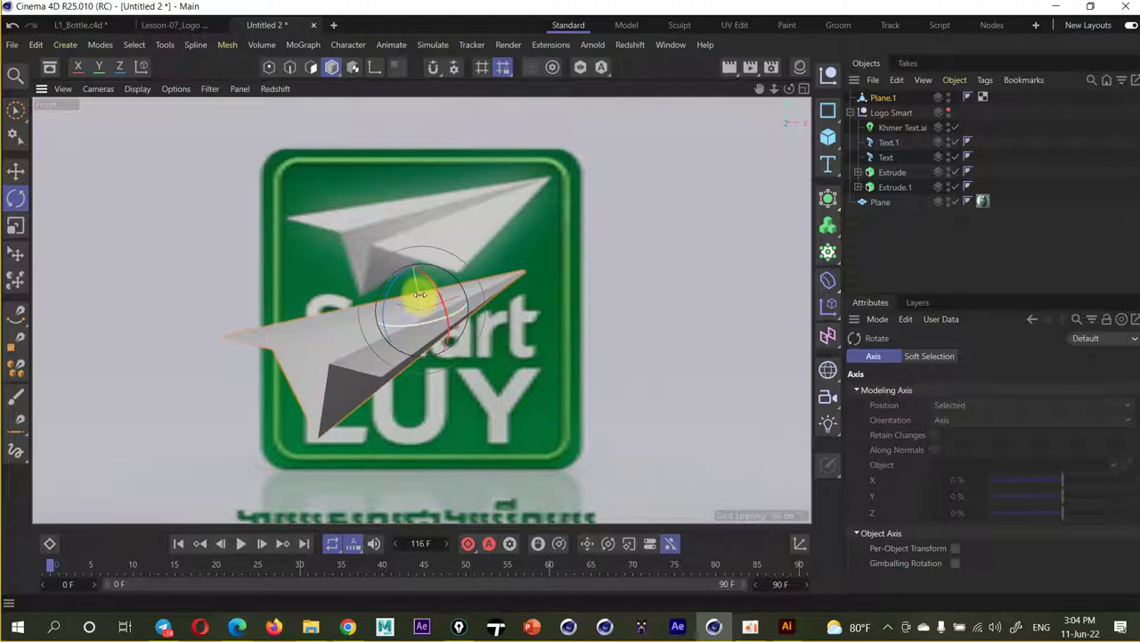
Raise the pivot on its own, then move the paper plane up over the logo
{"action": "key", "text": "e"}
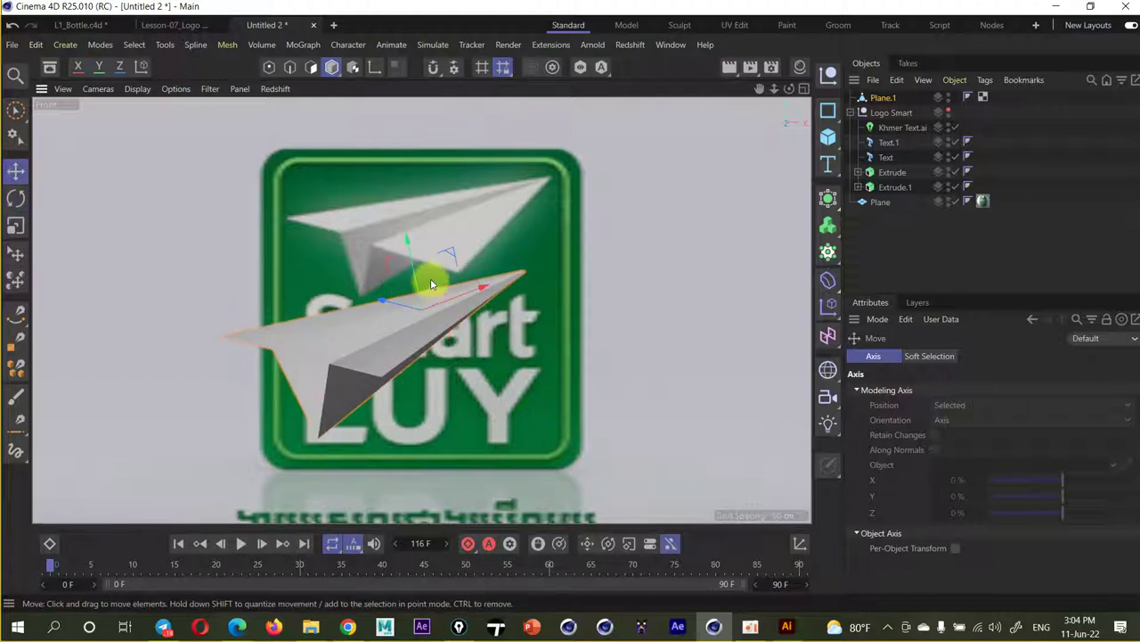
{"action": "left_click", "coordinate": [372, 74]}
{"action": "left_click_drag", "start_coordinate": [415, 288], "coordinate": [468, 178]}
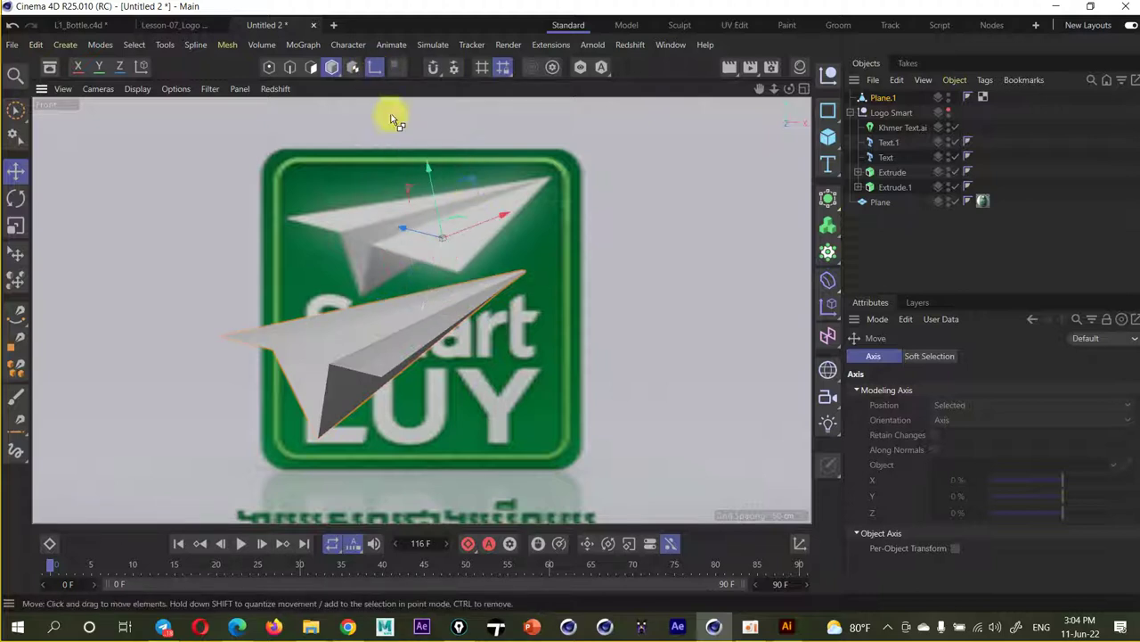
{"action": "left_click", "coordinate": [370, 66]}
{"action": "left_click_drag", "start_coordinate": [454, 256], "coordinate": [484, 153]}
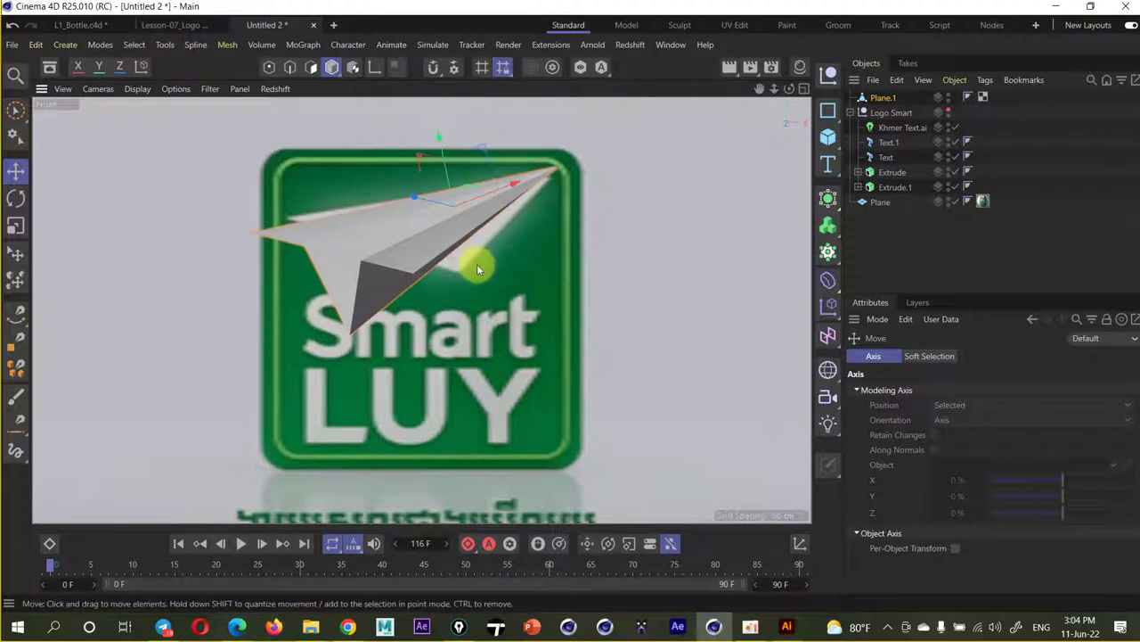
Shrink the paper plane to about 80% size
{"action": "scroll", "coordinate": [477, 267], "scroll_direction": "up", "scroll_amount": 3}
{"action": "scroll", "coordinate": [472, 269], "scroll_direction": "down", "scroll_amount": 2}
{"action": "key", "text": "l"}
{"action": "key", "text": "t"}
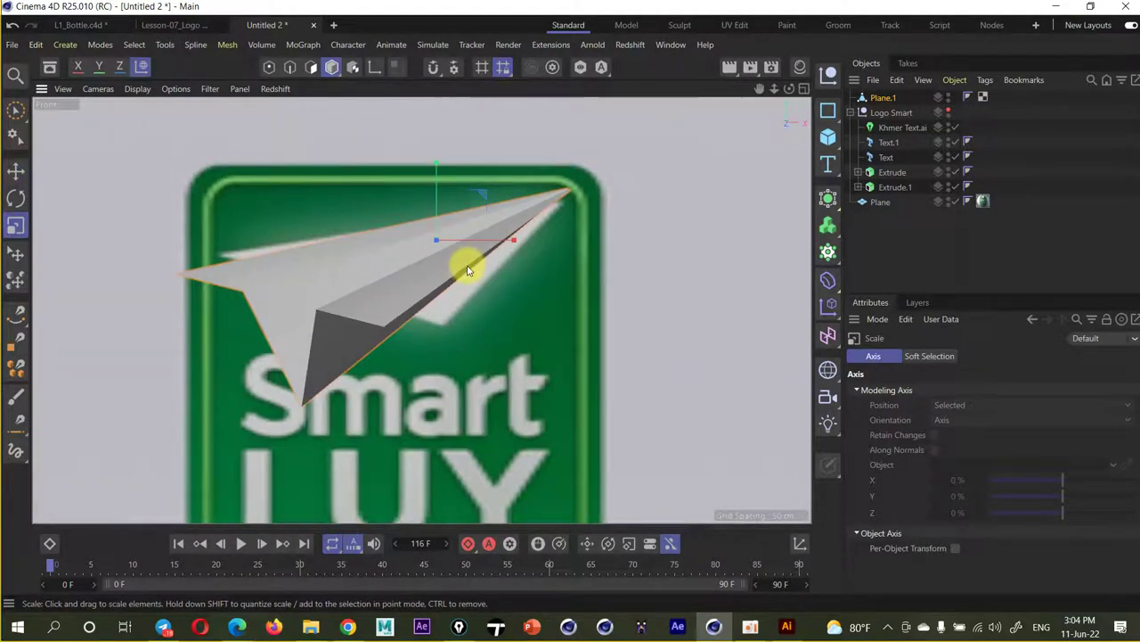
{"action": "left_click_drag", "start_coordinate": [479, 190], "coordinate": [470, 200]}
Rotate the paper plane about 3 degrees and nudge it up and right
{"action": "key", "text": "r"}
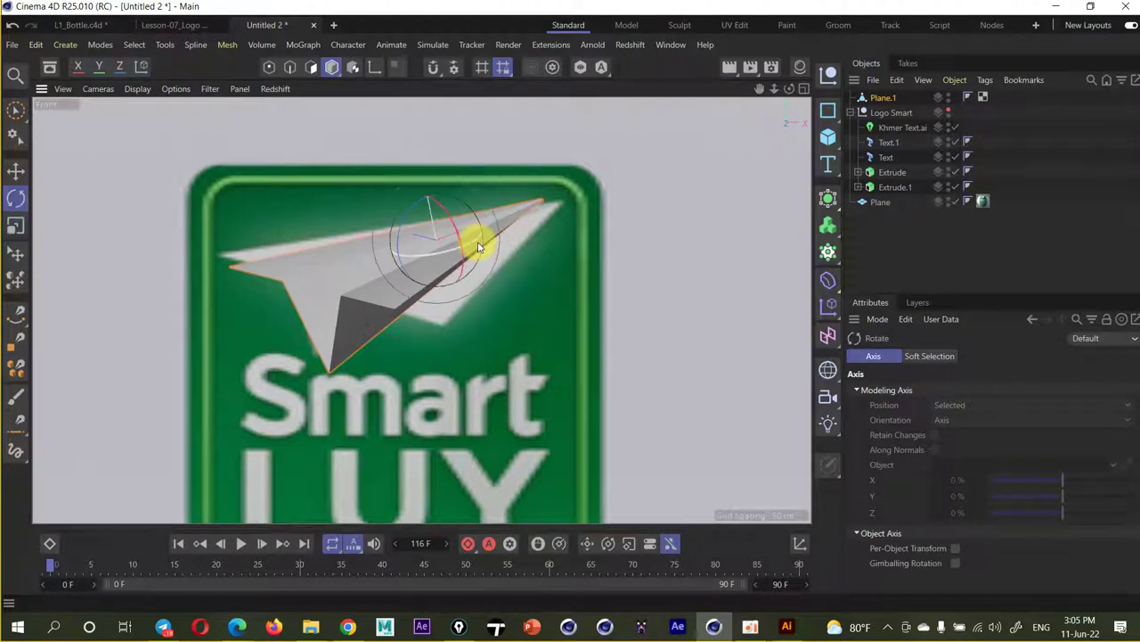
{"action": "left_click_drag", "start_coordinate": [415, 205], "coordinate": [413, 206]}
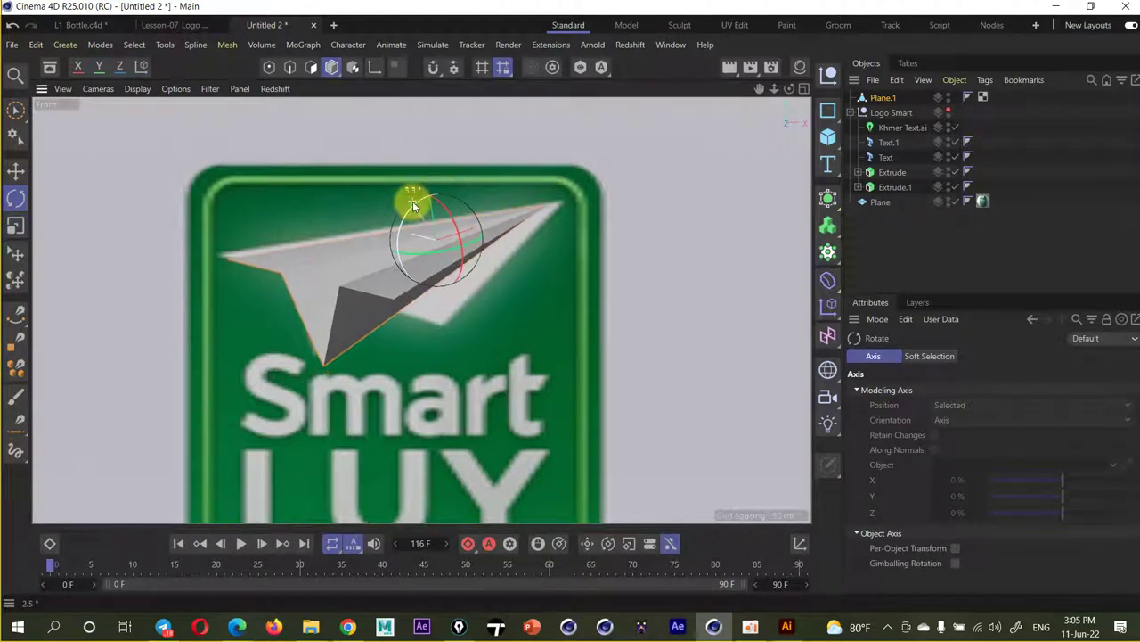
{"action": "key", "text": "e"}
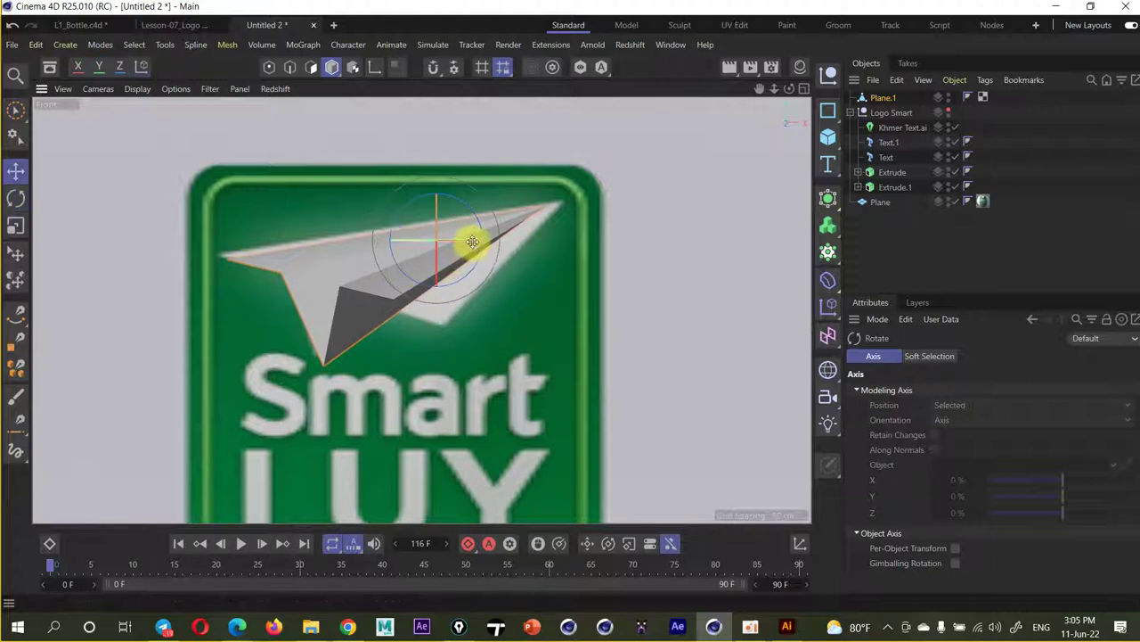
{"action": "left_click_drag", "start_coordinate": [477, 227], "coordinate": [480, 240]}
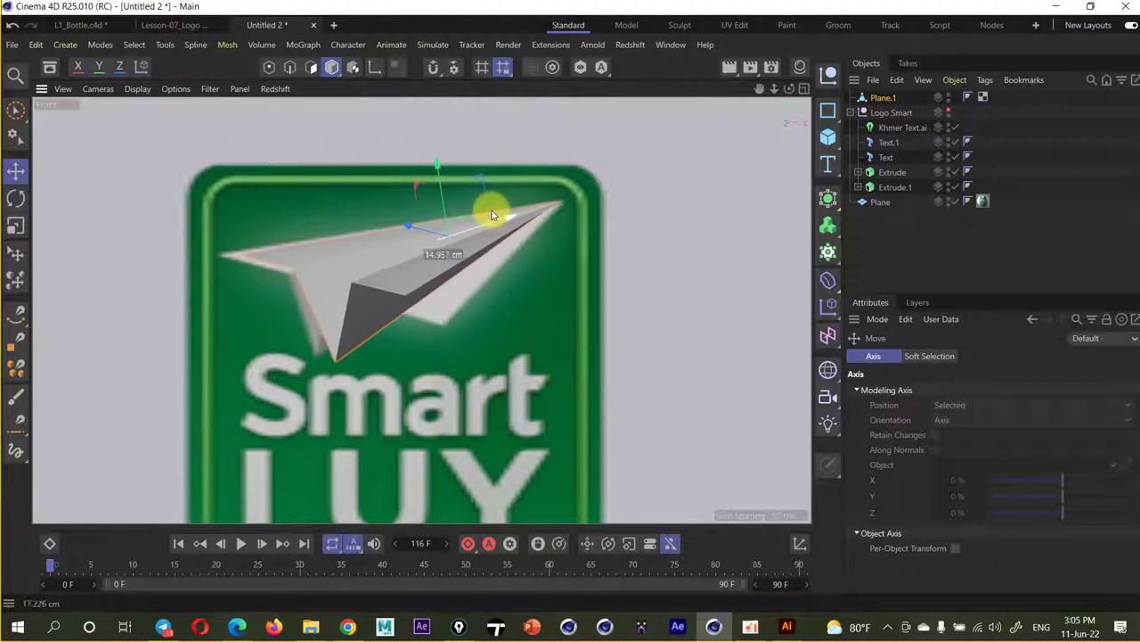
Fine-tune the plane's rotation, nudge it onto the logo, and show Logo Smart
{"action": "key", "text": "r"}
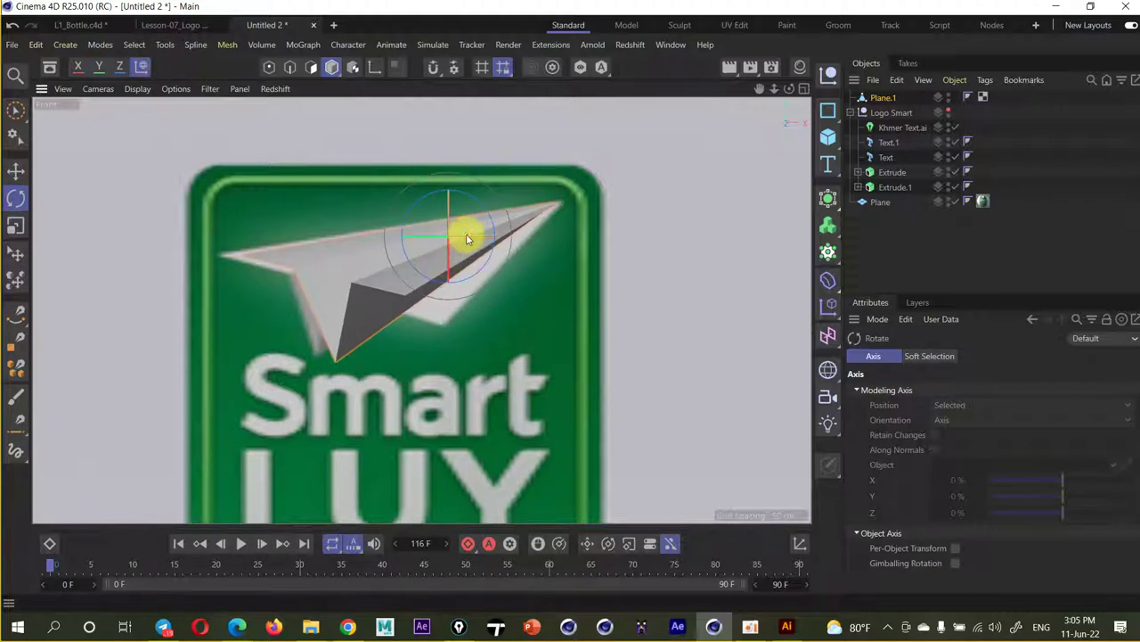
{"action": "left_click_drag", "start_coordinate": [462, 236], "coordinate": [458, 224]}
{"action": "key", "text": "e"}
{"action": "left_click_drag", "start_coordinate": [466, 184], "coordinate": [470, 173]}
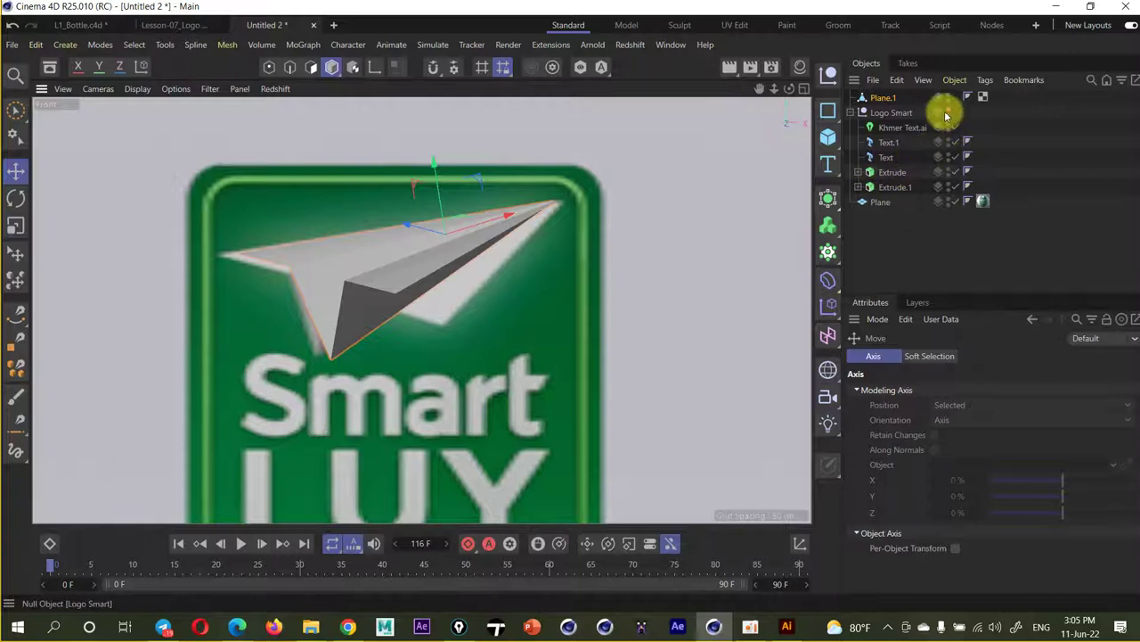
{"action": "left_click", "coordinate": [947, 110]}
Put Plane.1 back in Logo Smart and switch the viewport to Perspective
{"action": "left_click_drag", "start_coordinate": [882, 98], "coordinate": [874, 115]}
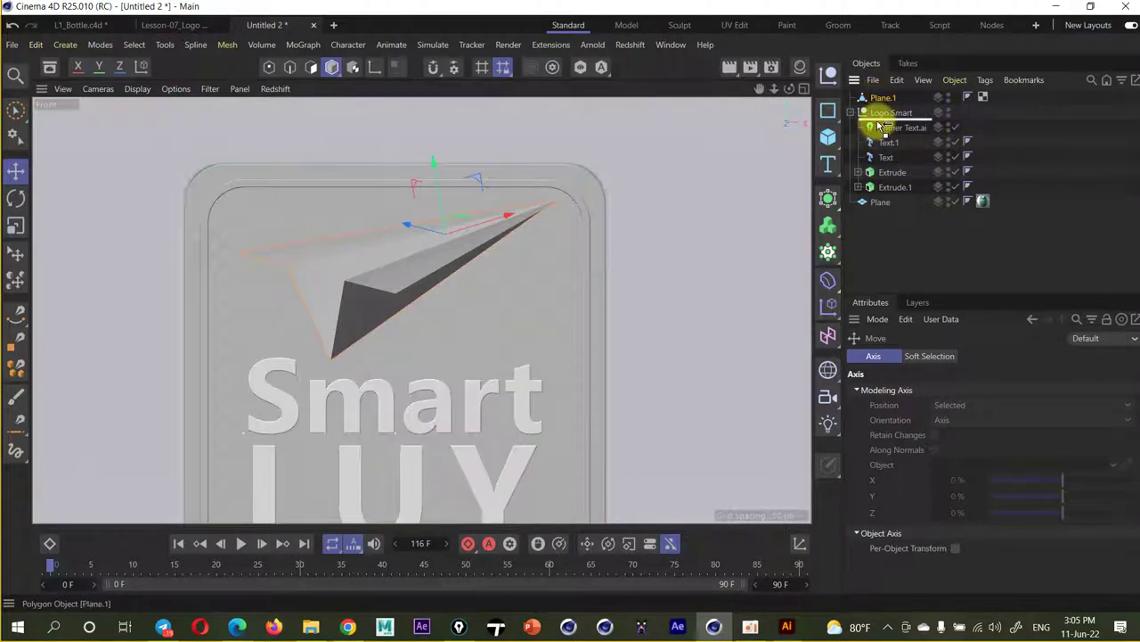
{"action": "scroll", "coordinate": [466, 285], "scroll_direction": "down", "scroll_amount": 3}
{"action": "middle_click", "coordinate": [438, 310]}
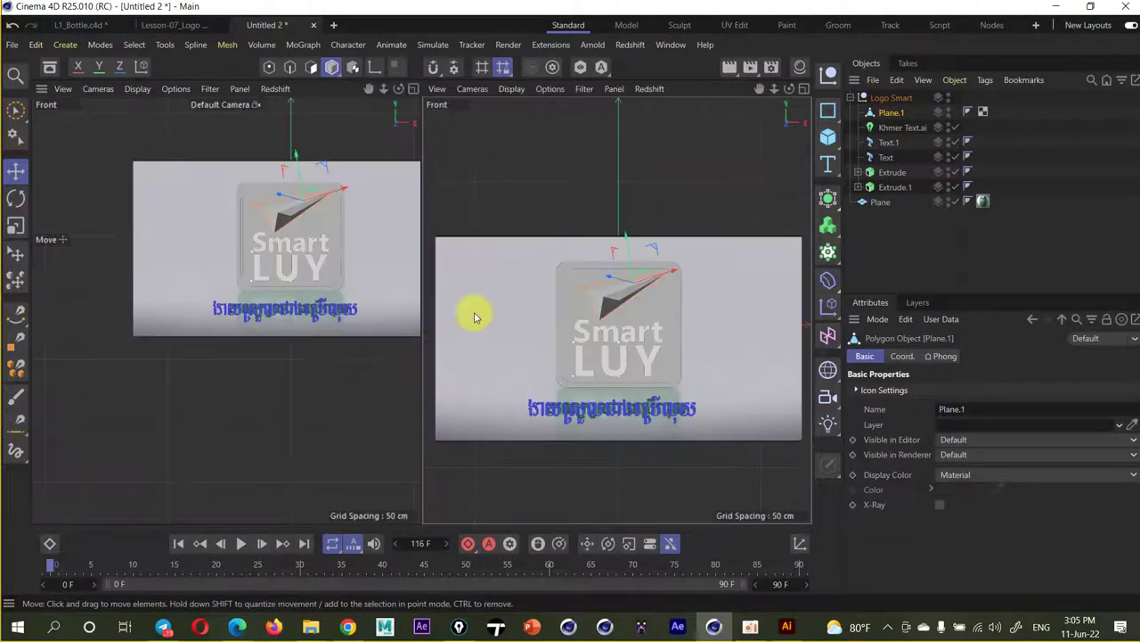
{"action": "middle_click", "coordinate": [383, 281]}
{"action": "left_click", "coordinate": [98, 88]}
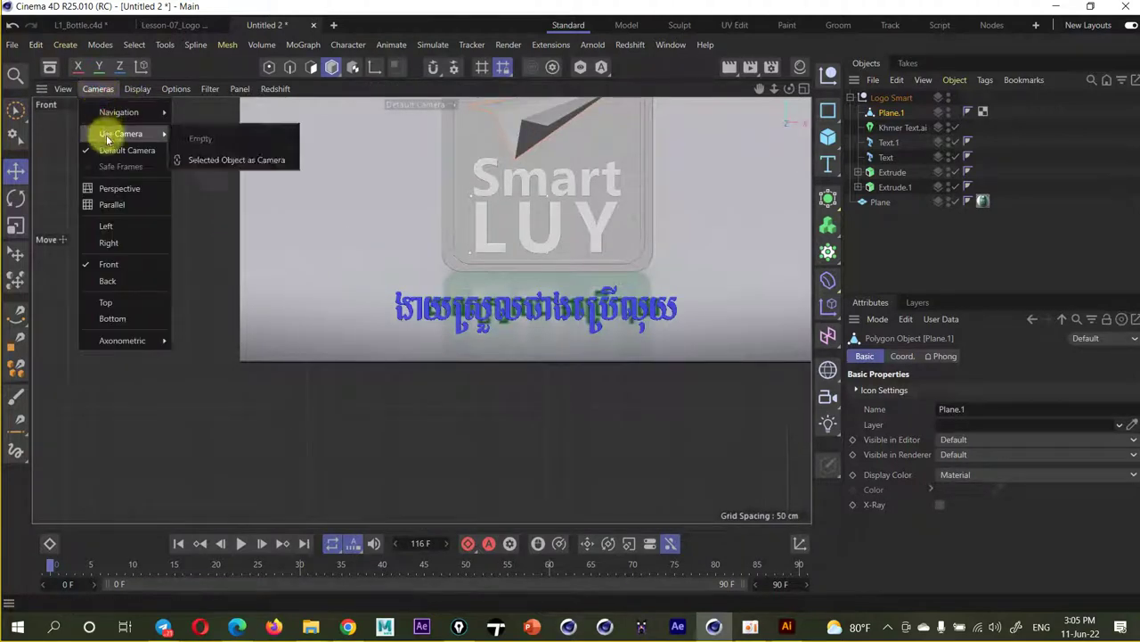
{"action": "left_click", "coordinate": [120, 192]}
{"action": "mouse_move", "coordinate": [568, 357]}
{"action": "left_mouse_down", "text": "alt"}
{"action": "mouse_move", "coordinate": [457, 371]}
{"action": "mouse_move", "coordinate": [610, 369]}
{"action": "mouse_move", "coordinate": [499, 322]}
{"action": "mouse_move", "coordinate": [611, 348]}
{"action": "mouse_move", "coordinate": [591, 371]}
{"action": "left_mouse_up", "text": "alt"}
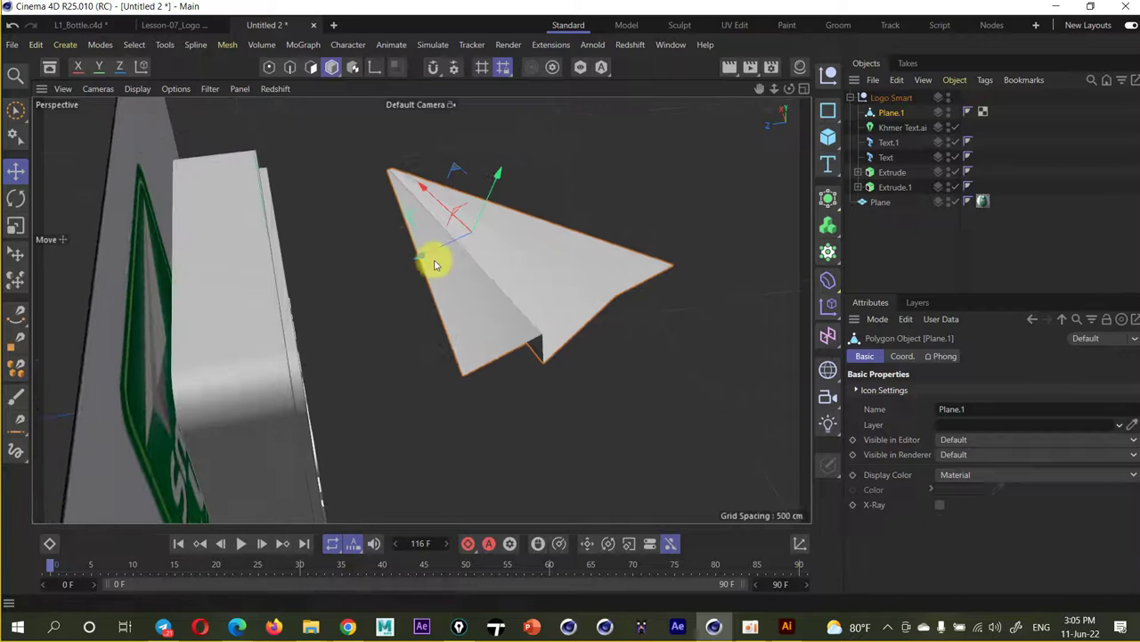
Move the paper plane about 130 cm left and select the background Plane
{"action": "key", "text": "w"}
{"action": "left_click_drag", "start_coordinate": [418, 242], "coordinate": [300, 219]}
{"action": "mouse_move", "coordinate": [451, 268]}
{"action": "left_mouse_down", "text": "alt"}
{"action": "mouse_move", "coordinate": [339, 270]}
{"action": "mouse_move", "coordinate": [259, 228]}
{"action": "mouse_move", "coordinate": [407, 311]}
{"action": "mouse_move", "coordinate": [491, 323]}
{"action": "mouse_move", "coordinate": [476, 311]}
{"action": "left_mouse_up", "text": "alt"}
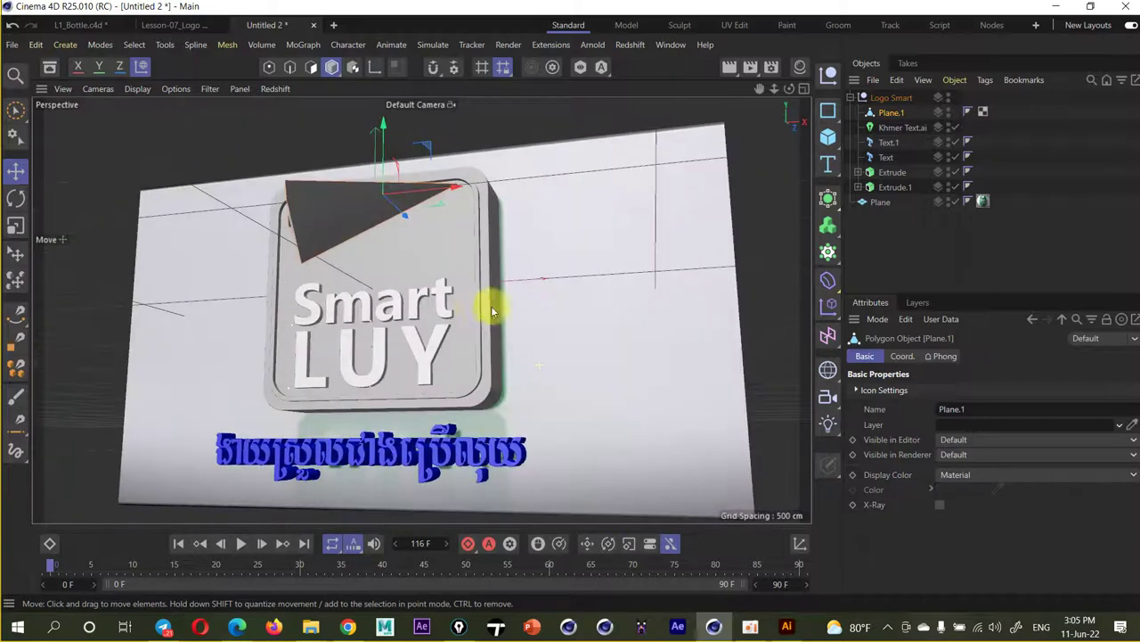
{"action": "left_click", "coordinate": [648, 225]}
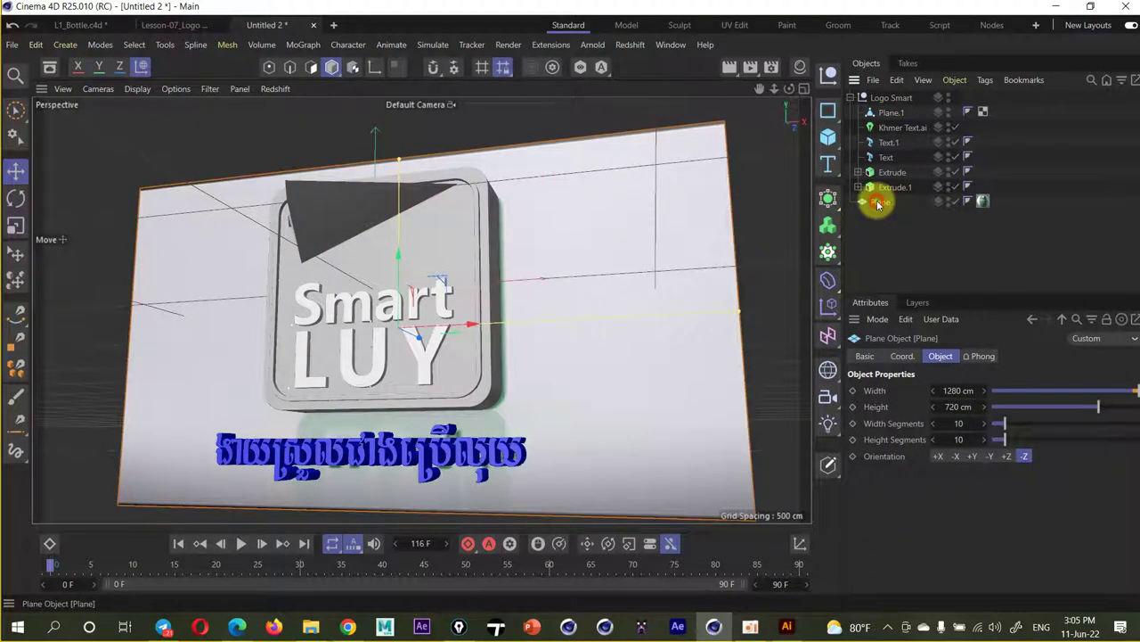
Delete and restore the background Plane, hide it in the editor, and deselect it
{"action": "key", "text": "Delete"}
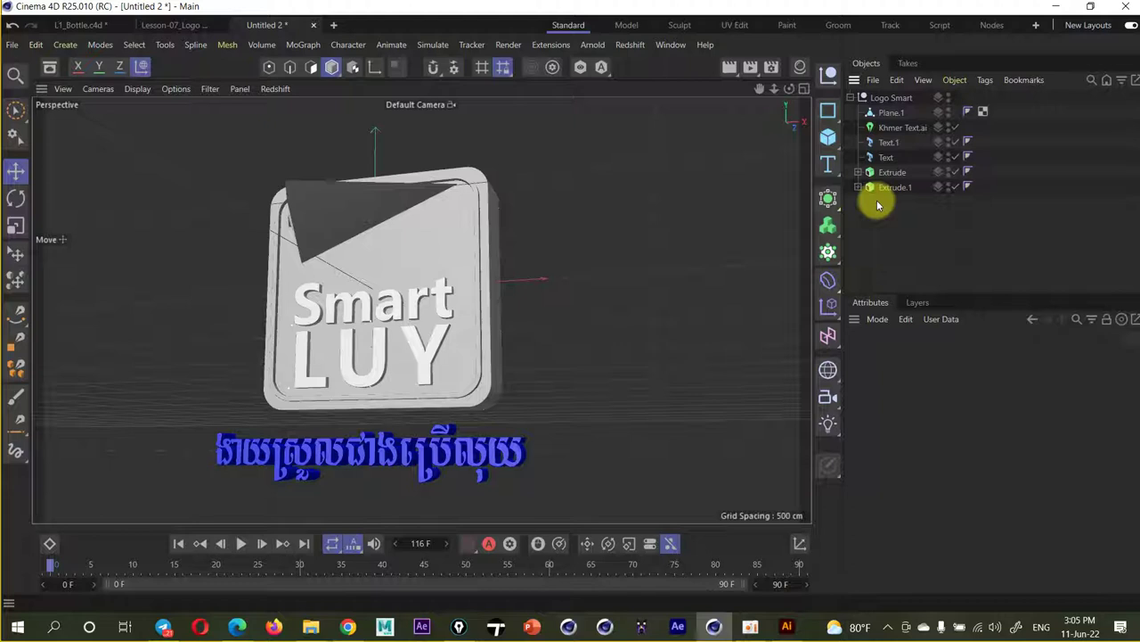
{"action": "key", "text": "ctrl+z"}
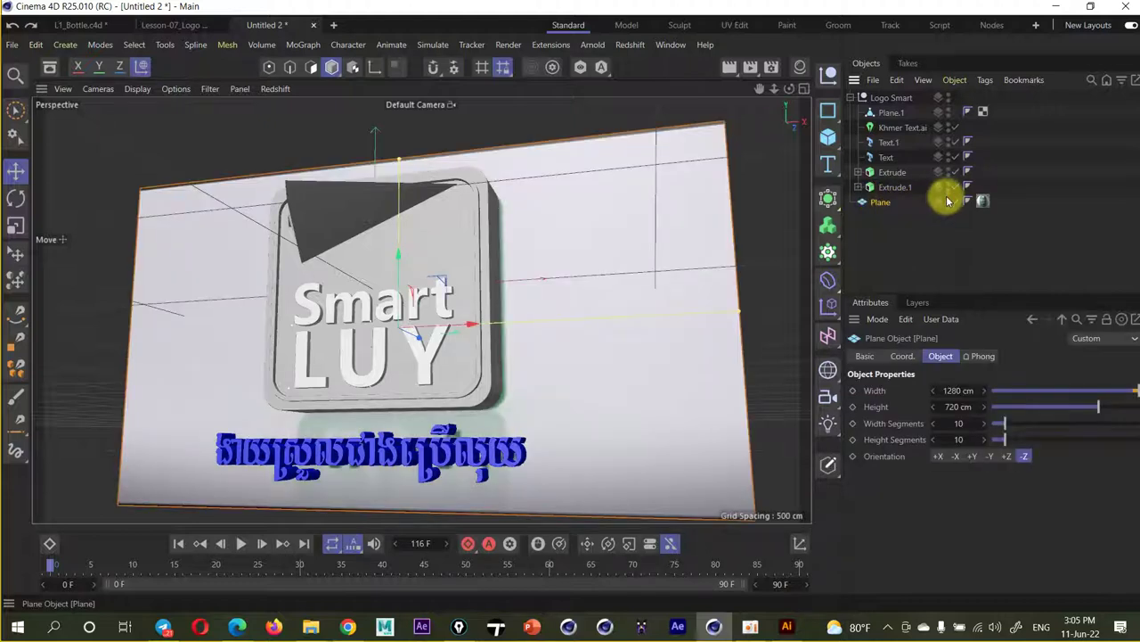
{"action": "right_click", "coordinate": [945, 200]}
{"action": "left_click", "coordinate": [880, 283]}
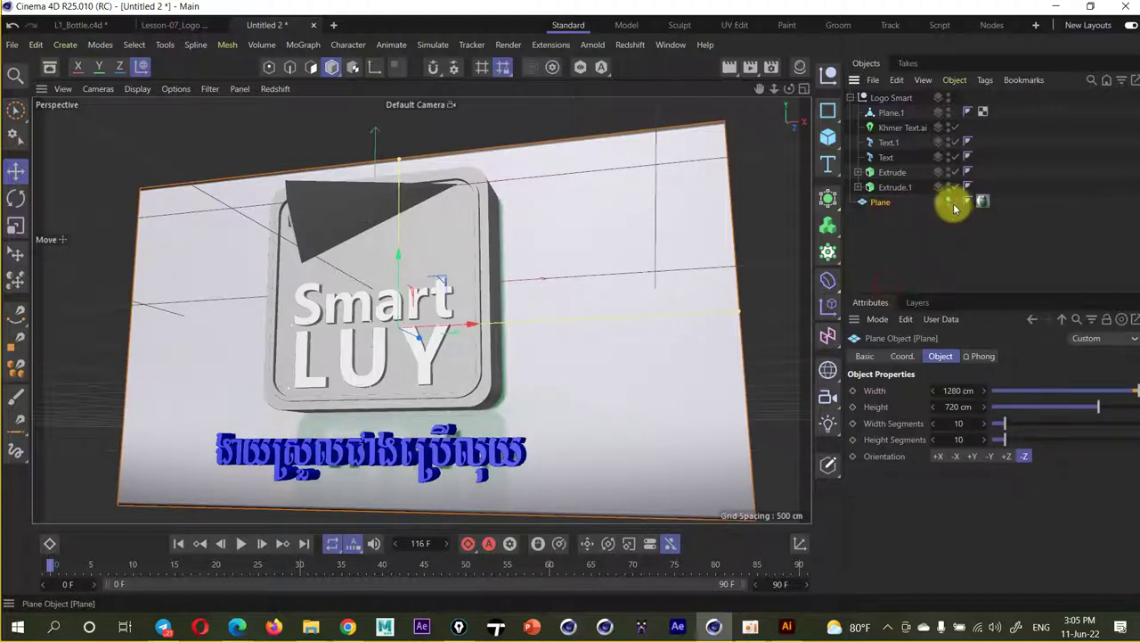
{"action": "left_click", "coordinate": [947, 200]}
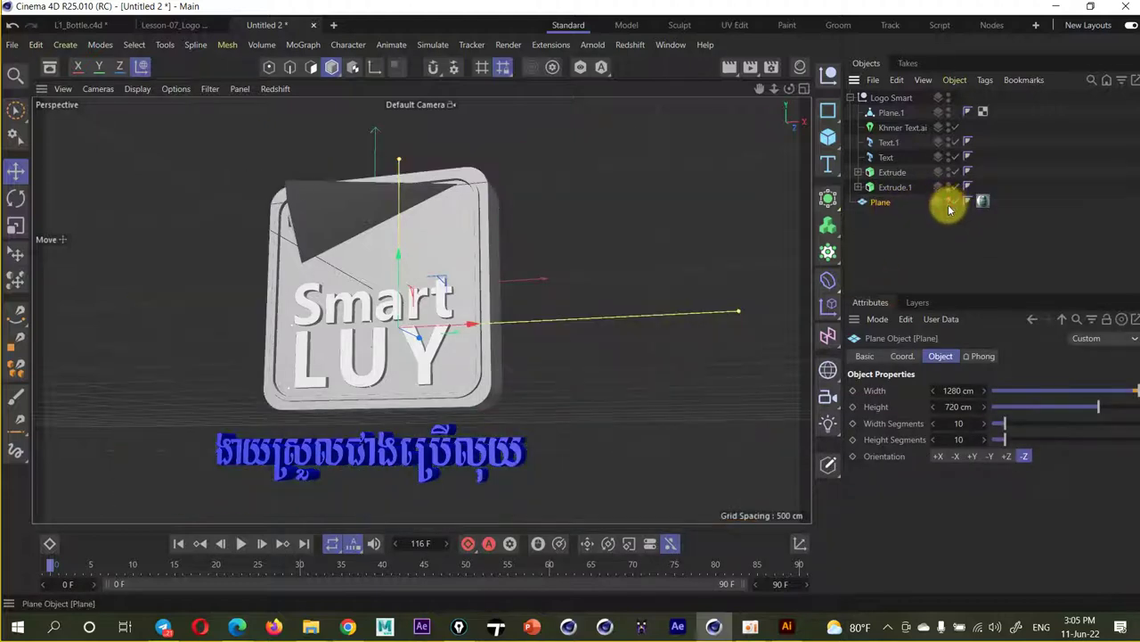
{"action": "left_click", "coordinate": [592, 312]}
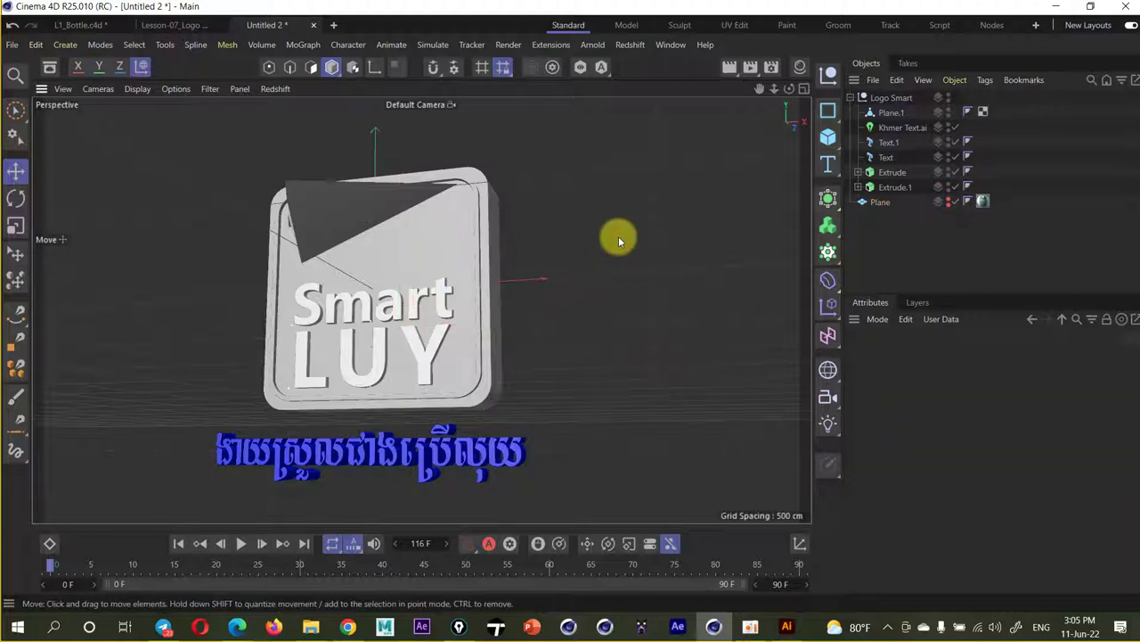
{"action": "left_click", "coordinate": [830, 399]}
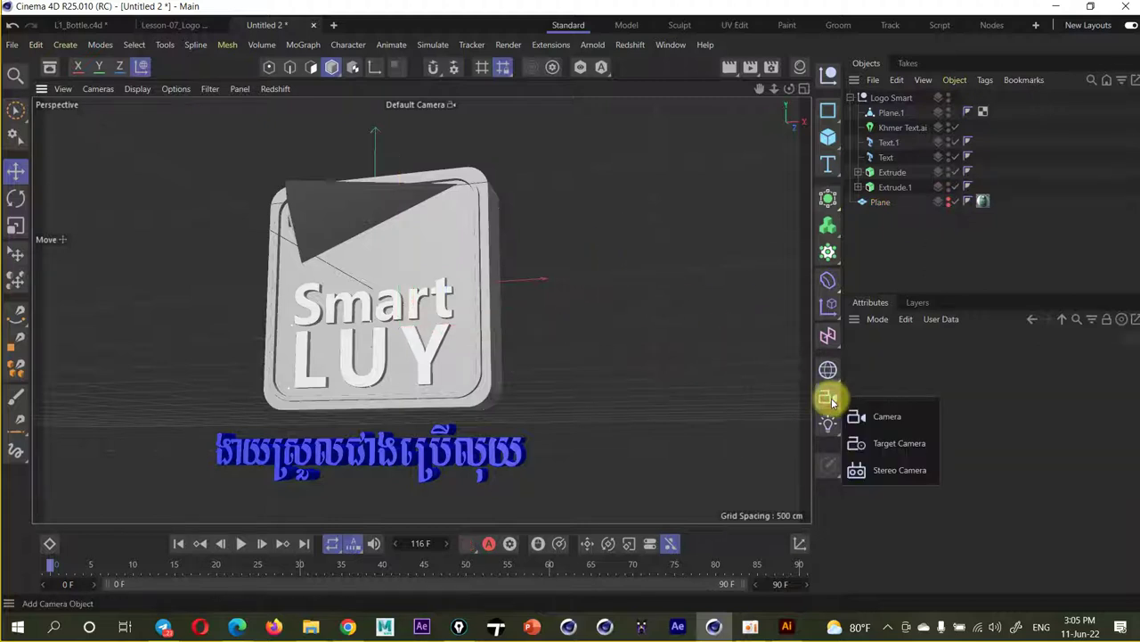
Add a camera, view through it, and zero its heading and pitch rotation
{"action": "left_click", "coordinate": [893, 419]}
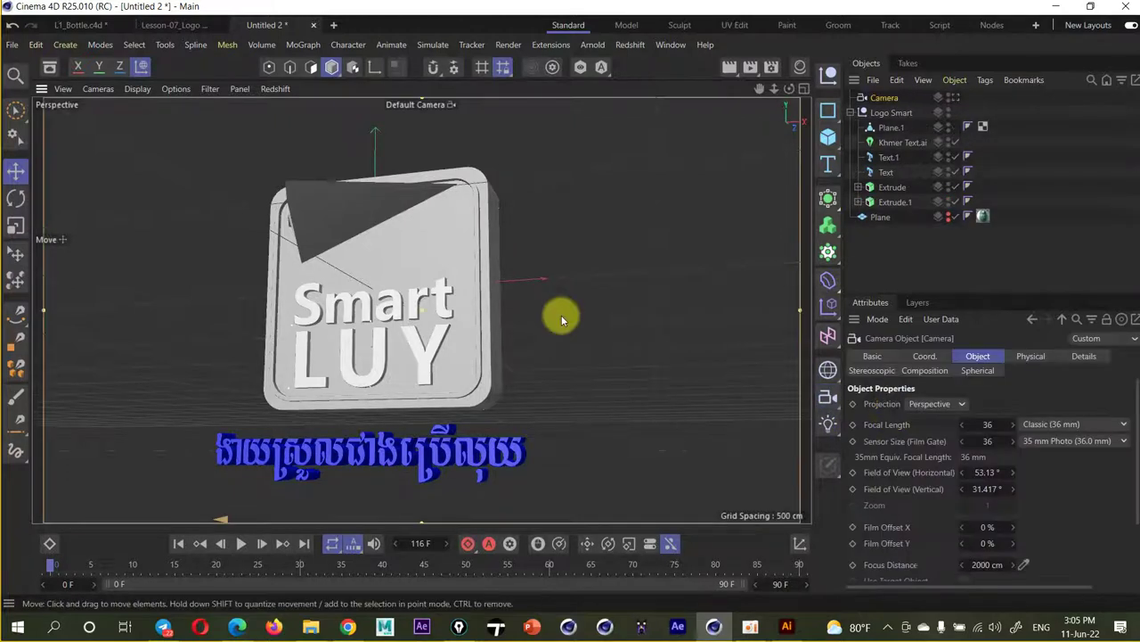
{"action": "left_click", "coordinate": [953, 97]}
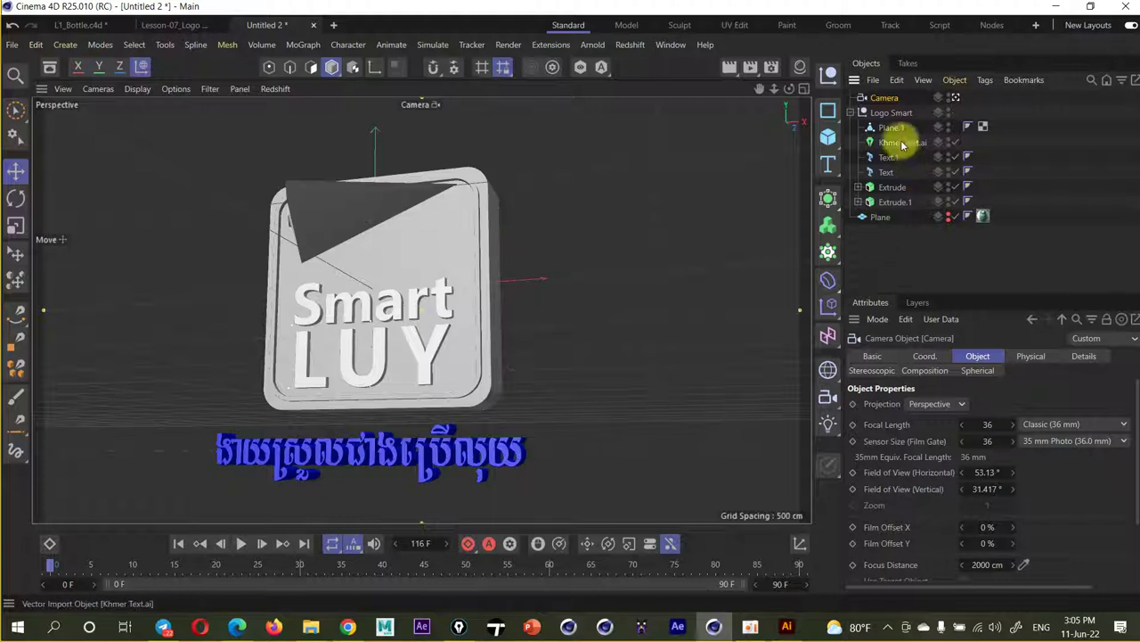
{"action": "left_click", "coordinate": [925, 356]}
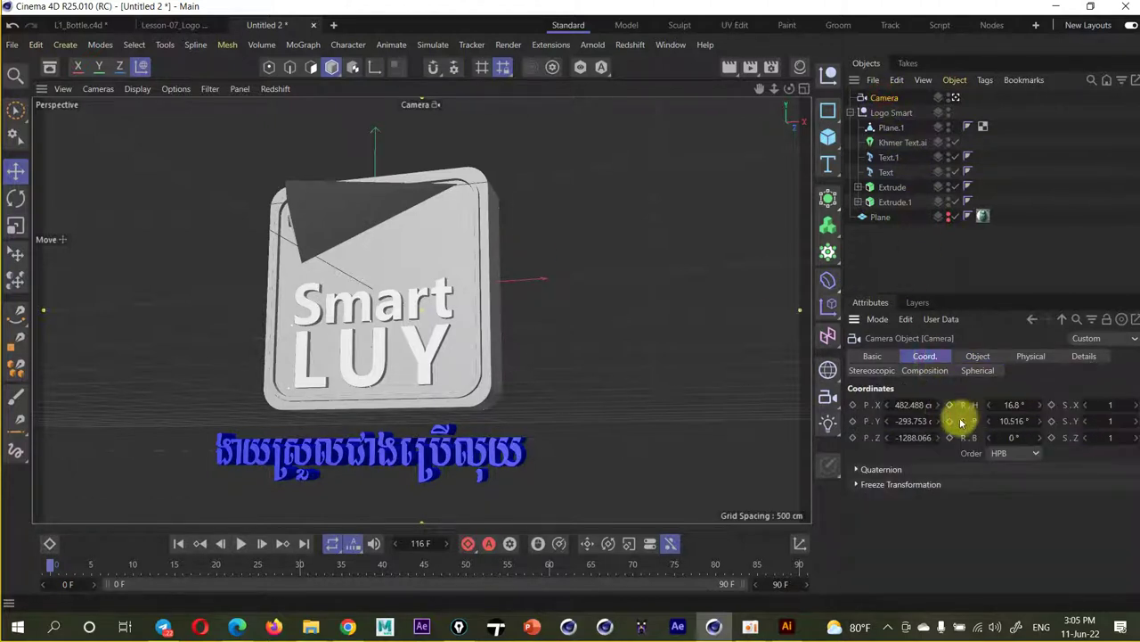
{"action": "left_click", "coordinate": [1014, 405]}
{"action": "type", "text": "0"}
{"action": "key", "text": "Return"}
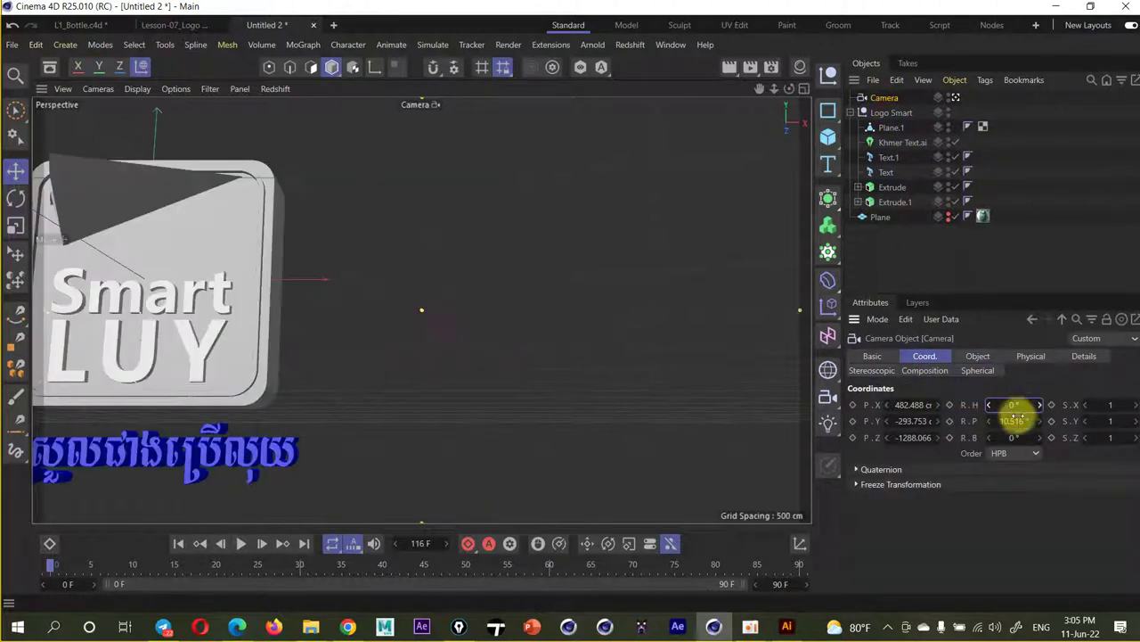
{"action": "key", "text": "Return"}
Set the camera's X, Y and Z position to 0 cm, then pull it back to about -1611 cm
{"action": "double_click", "coordinate": [913, 405]}
{"action": "type", "text": "0"}
{"action": "key", "text": "Return"}
{"action": "double_click", "coordinate": [913, 420]}
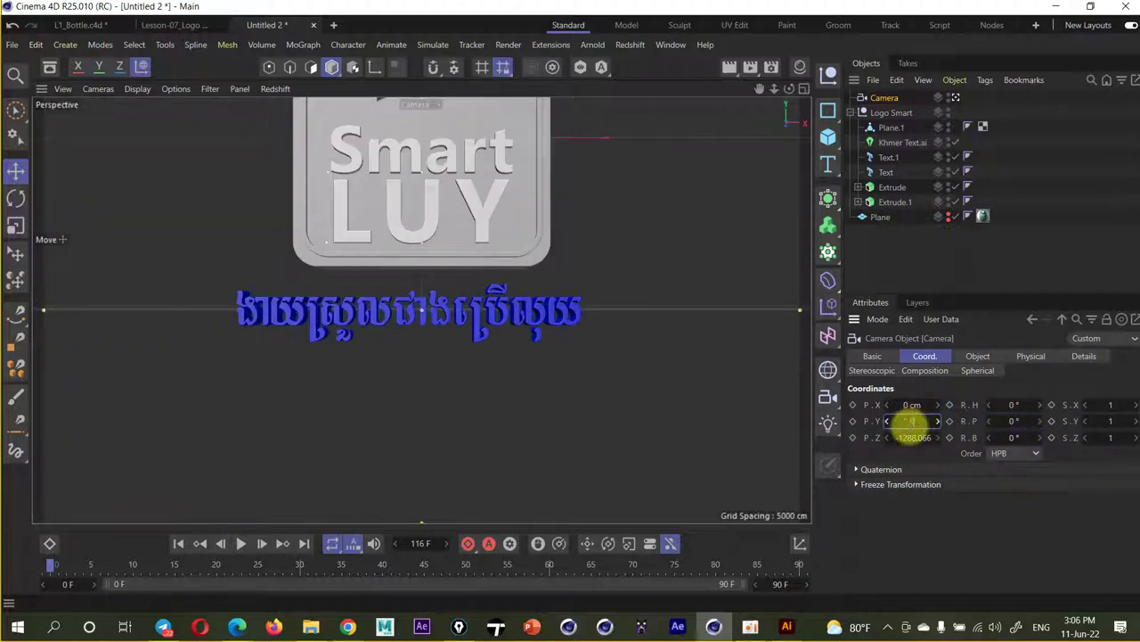
{"action": "type", "text": "0"}
{"action": "key", "text": "Return"}
{"action": "type", "text": "0"}
{"action": "key", "text": "Return"}
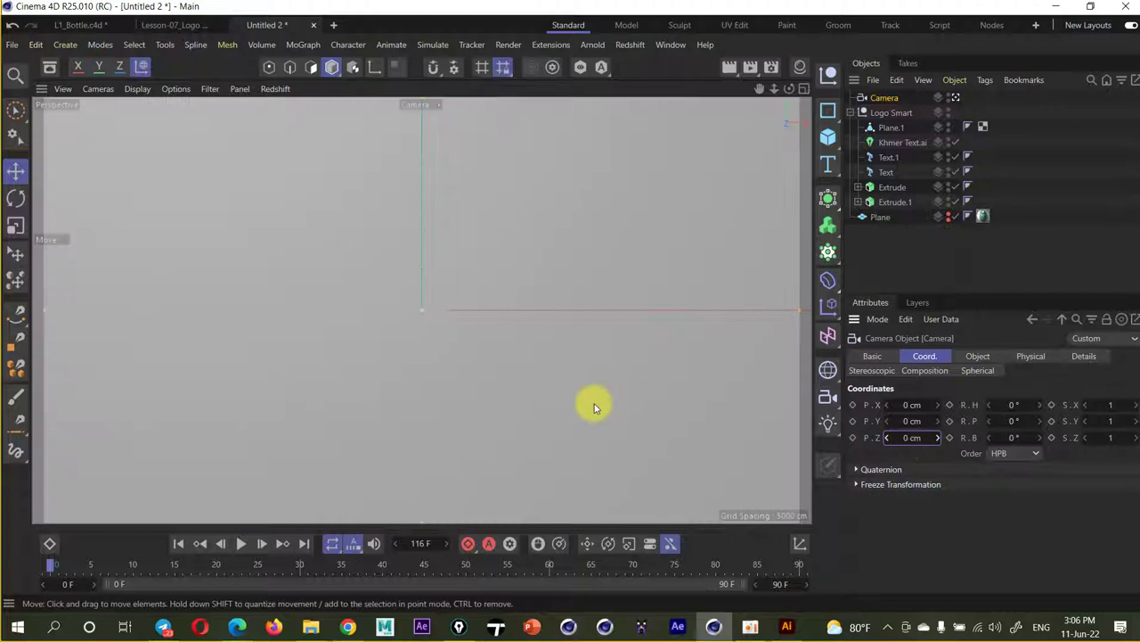
{"action": "mouse_move", "coordinate": [895, 437]}
{"action": "left_mouse_down"}
{"action": "mouse_move", "coordinate": [917, 437]}
{"action": "mouse_move", "coordinate": [859, 436]}
{"action": "mouse_move", "coordinate": [877, 437]}
{"action": "left_mouse_up"}
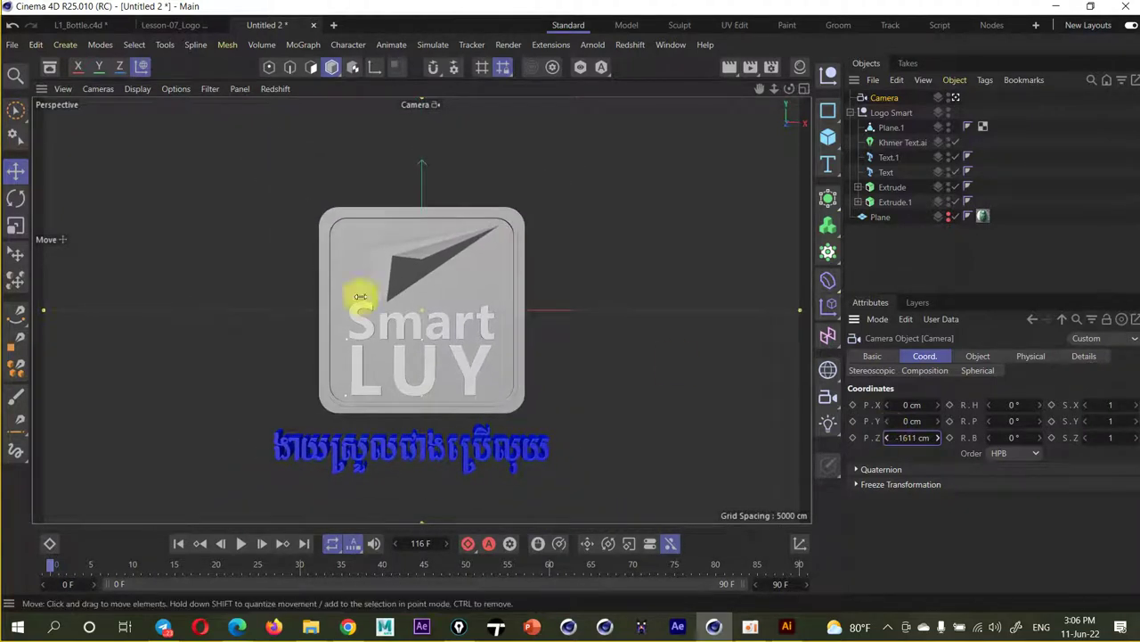
Use Gouraud Shading (Lines), nudge the camera back to -1622 cm, and select Plane.1
{"action": "left_click", "coordinate": [137, 88]}
{"action": "left_click", "coordinate": [156, 127]}
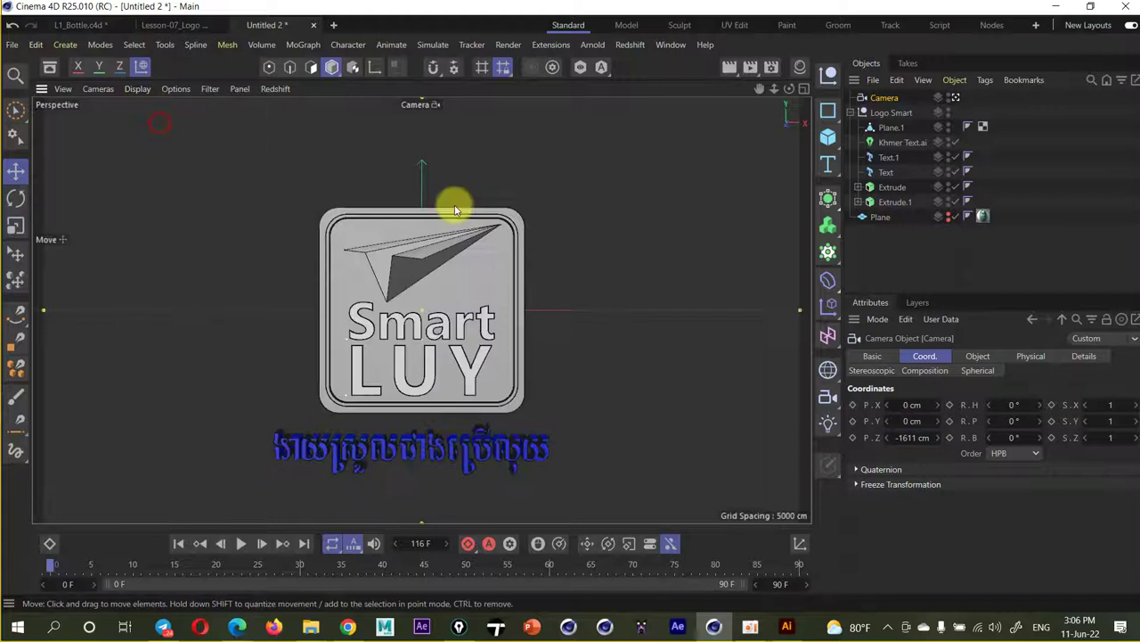
{"action": "left_click_drag", "start_coordinate": [908, 437], "coordinate": [911, 438]}
{"action": "type", "text": "-1622"}
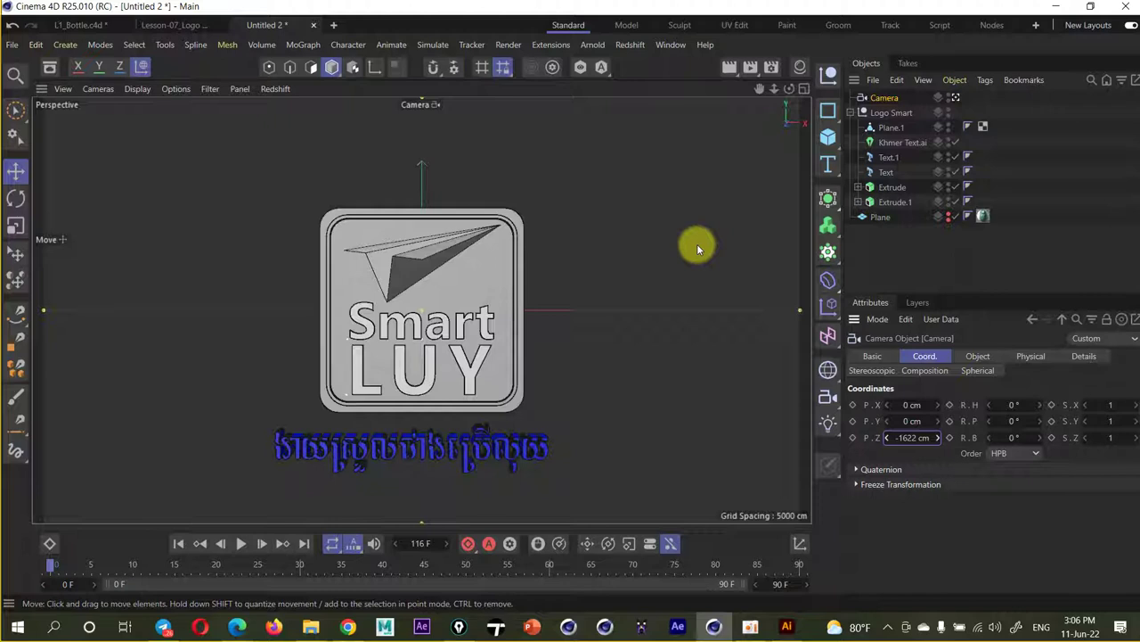
{"action": "left_click", "coordinate": [432, 256]}
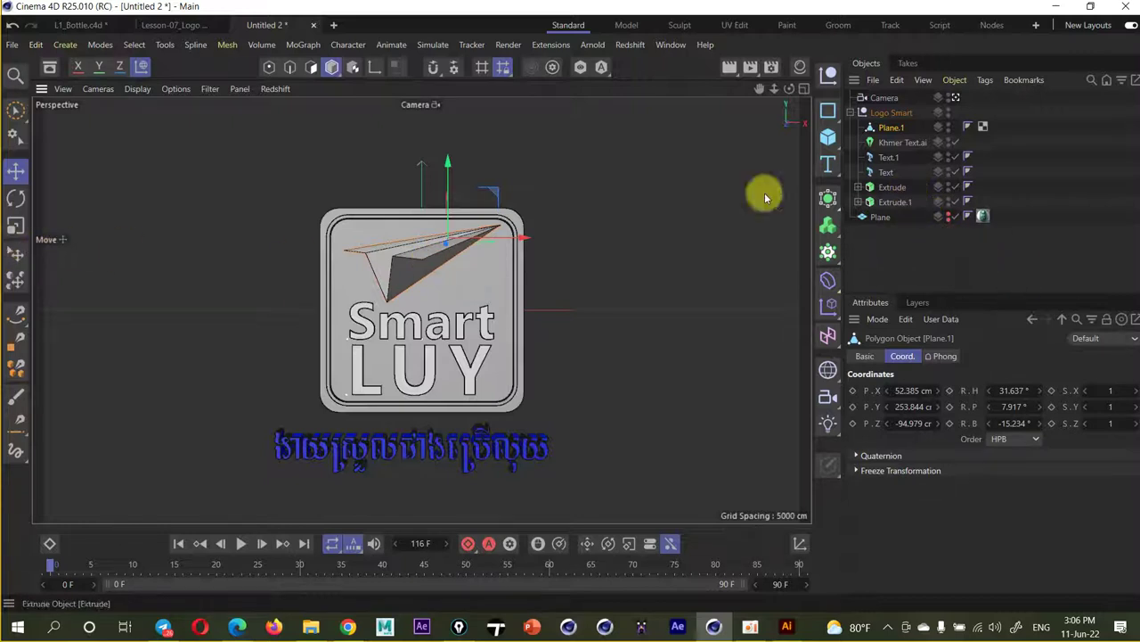
In Points mode, scale Plane.1's two tip points to about 109%, then deselect them
{"action": "left_click", "coordinate": [268, 66]}
{"action": "left_click", "coordinate": [347, 252]}
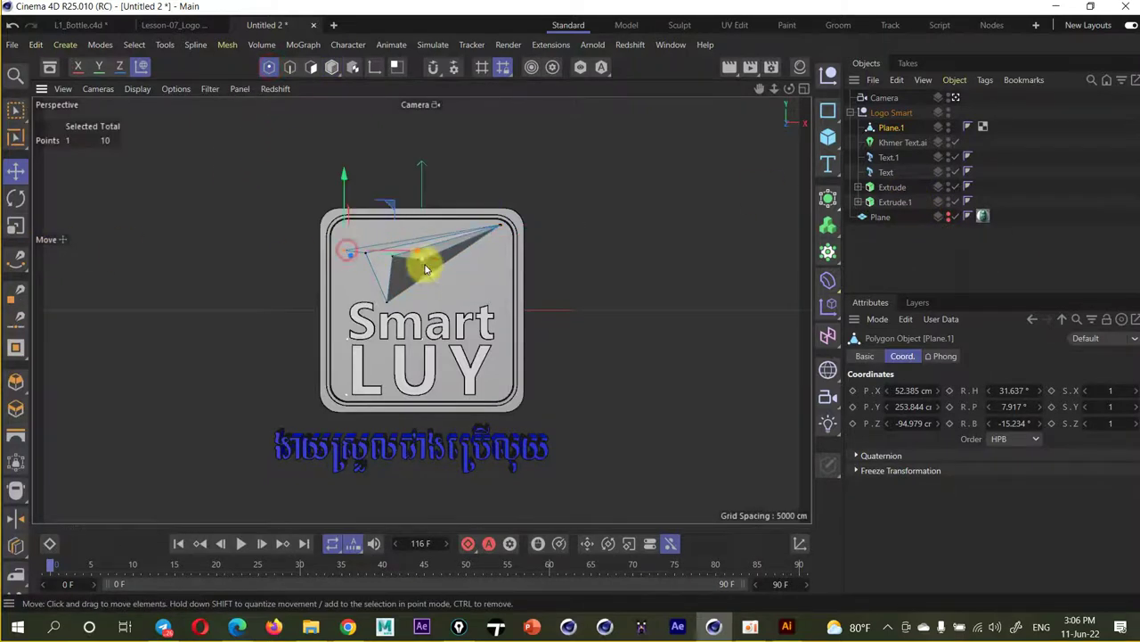
{"action": "left_click", "coordinate": [424, 265], "text": "shift"}
{"action": "key", "text": "t"}
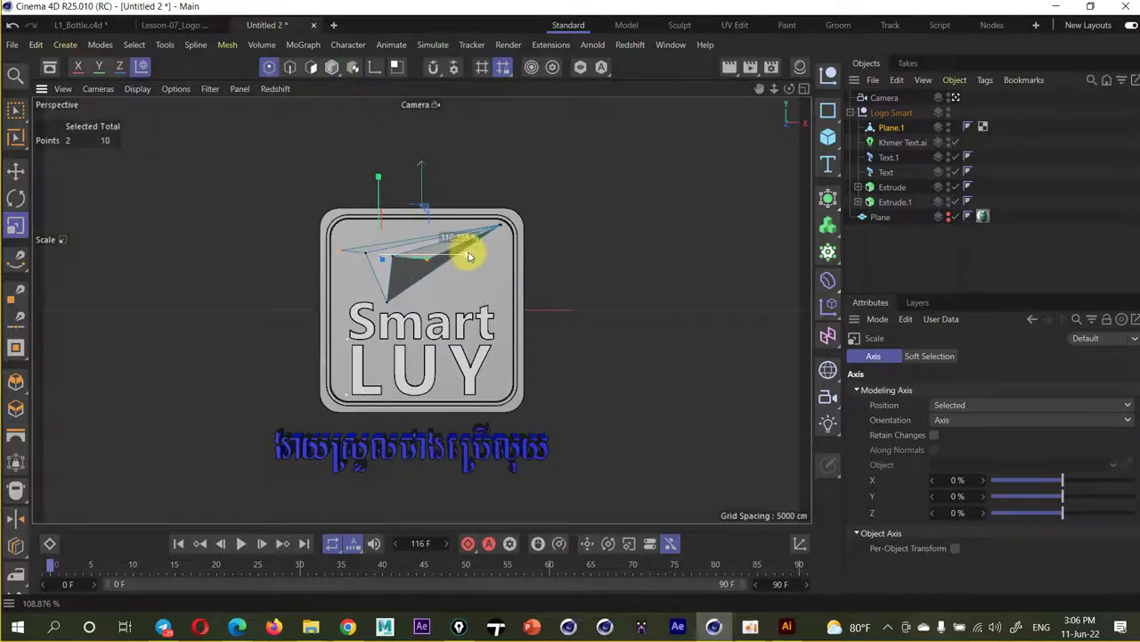
{"action": "left_click", "coordinate": [15, 170]}
{"action": "left_click", "coordinate": [664, 231]}
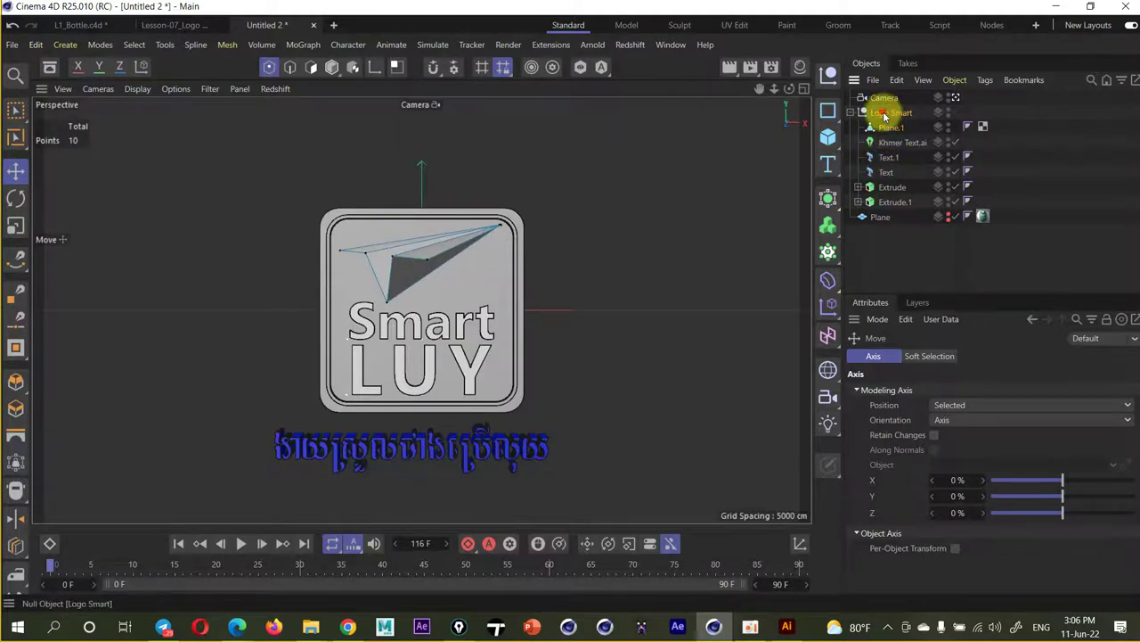
{"action": "left_click", "coordinate": [887, 113]}
{"action": "left_click", "coordinate": [665, 221]}
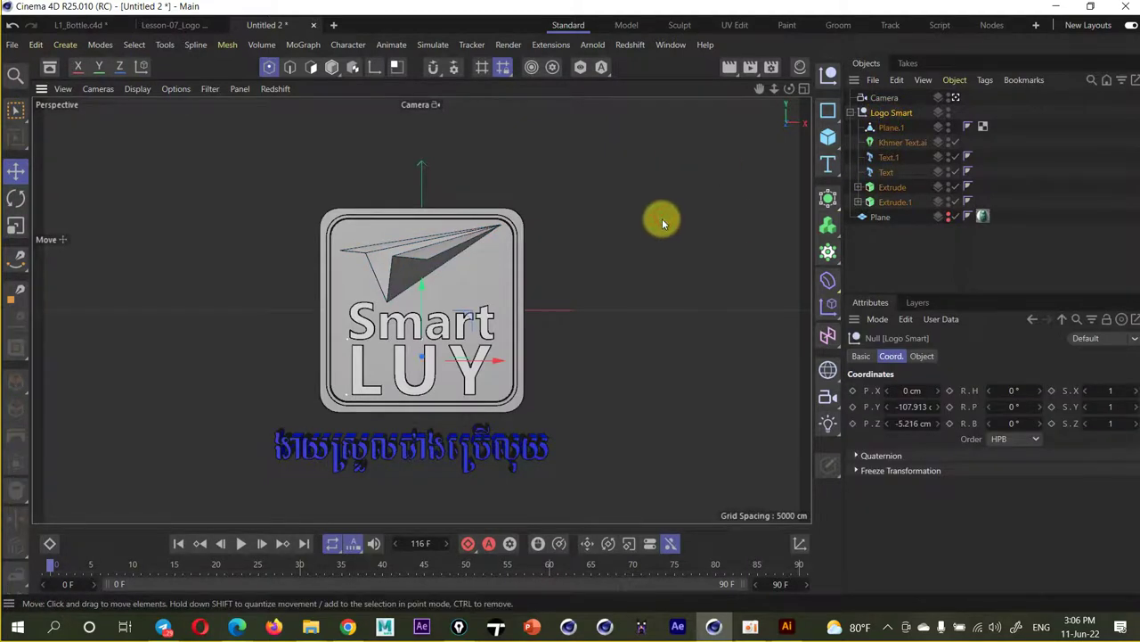